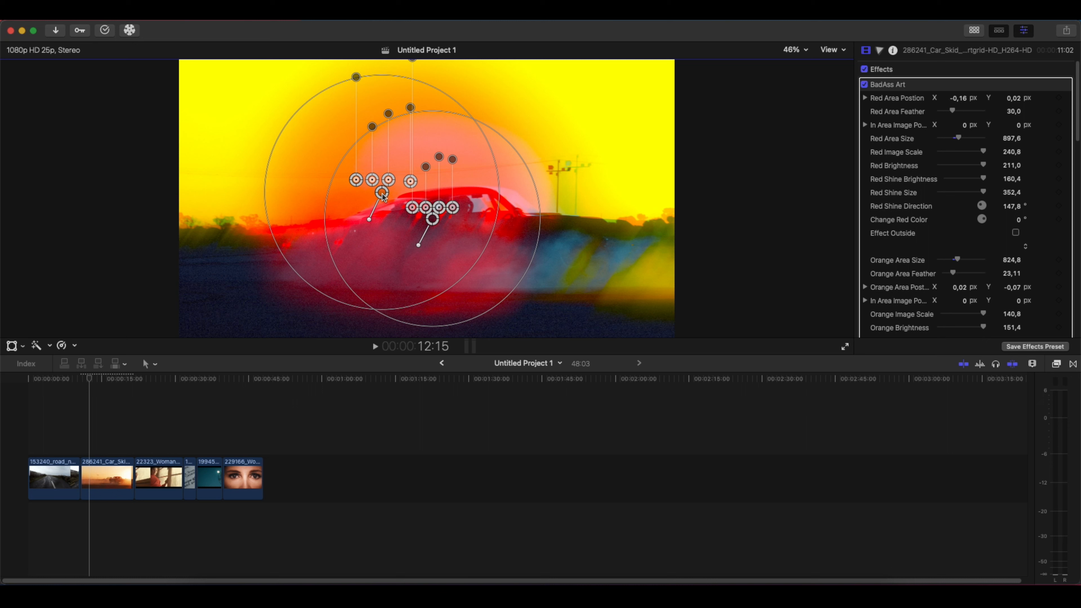
# Shift the BadAss Art orange area and another area control slightly to the right and upward over the car skid image.
pyautogui.moveTo(432, 220); pyautogui.dragTo(463, 213)
pyautogui.moveTo(572, 212); pyautogui.dragTo(606, 202)
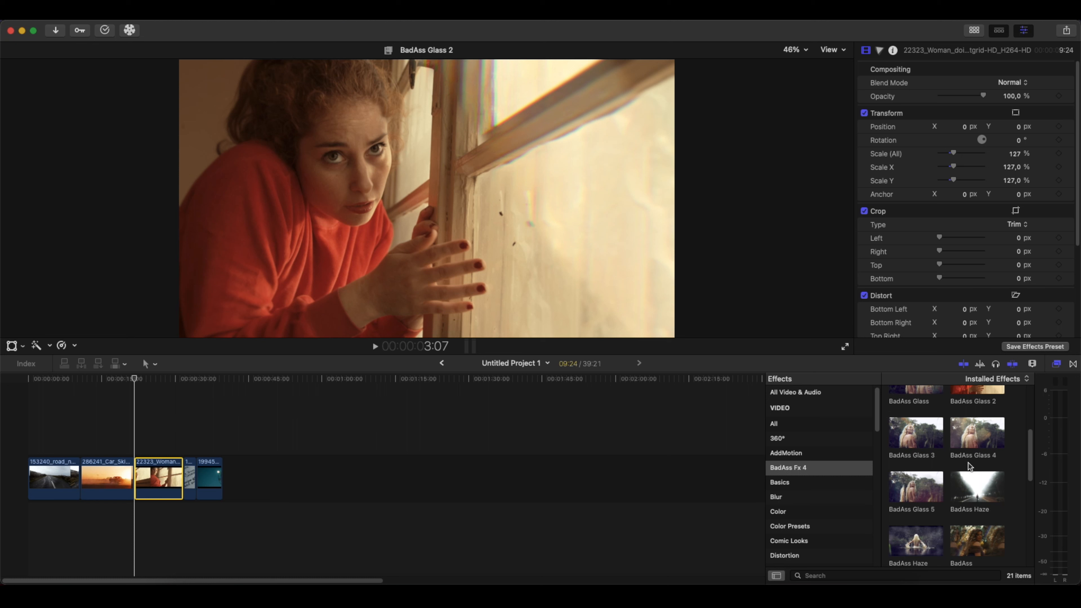
# Apply BadAss Glass to the woman-at-the-window clip, with Glass Opacity at 72,8 % and Glass Scale at 262,0.
pyautogui.scroll(-1, 968, 465)
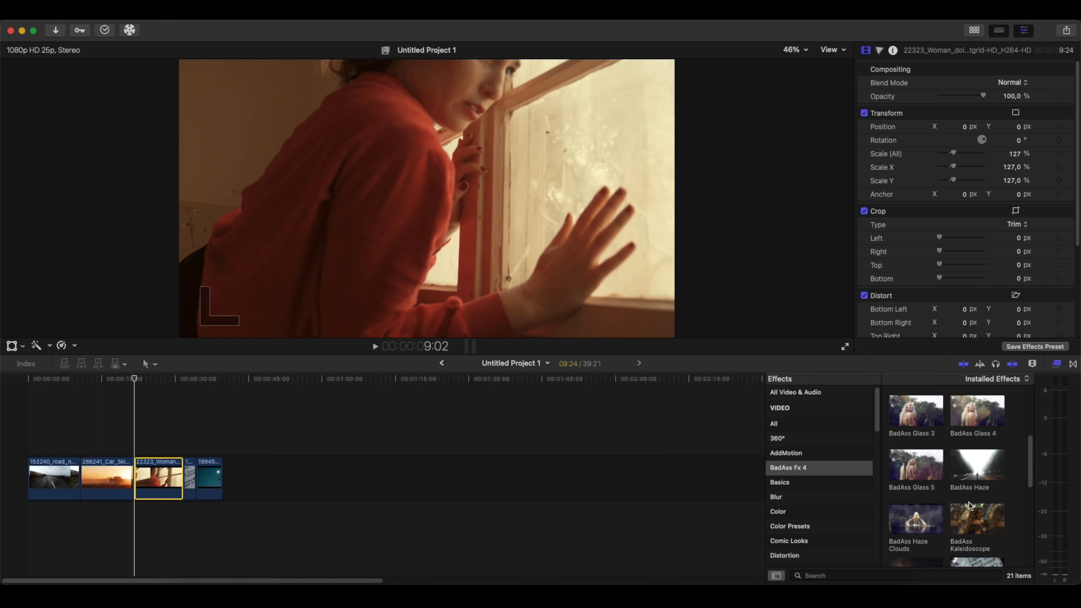
pyautogui.scroll(-1, 974, 520)
pyautogui.scroll(3, 924, 489)
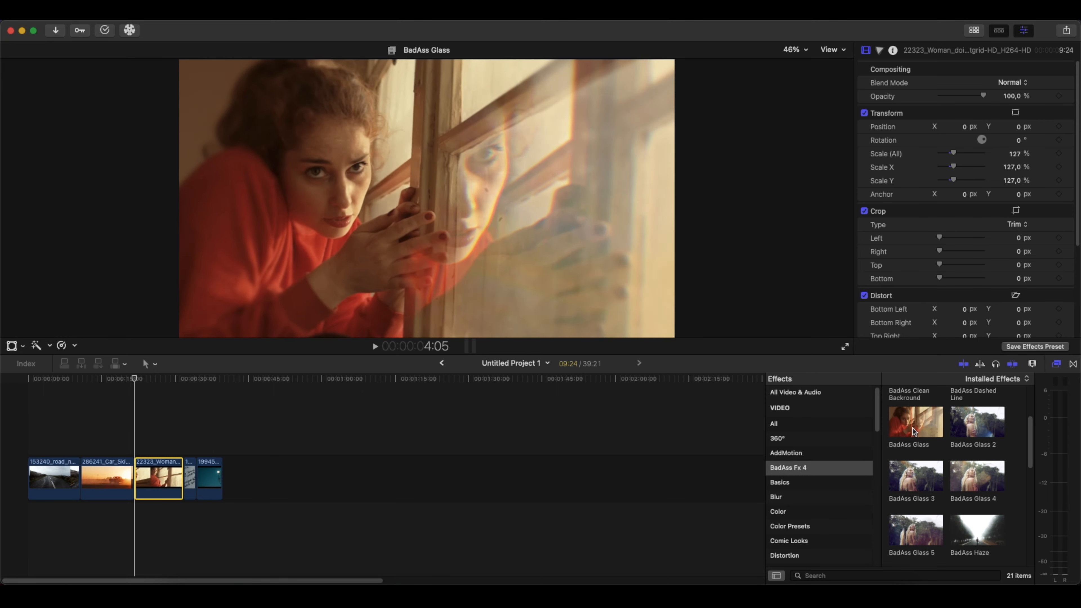
pyautogui.moveTo(910, 430); pyautogui.dragTo(154, 477)
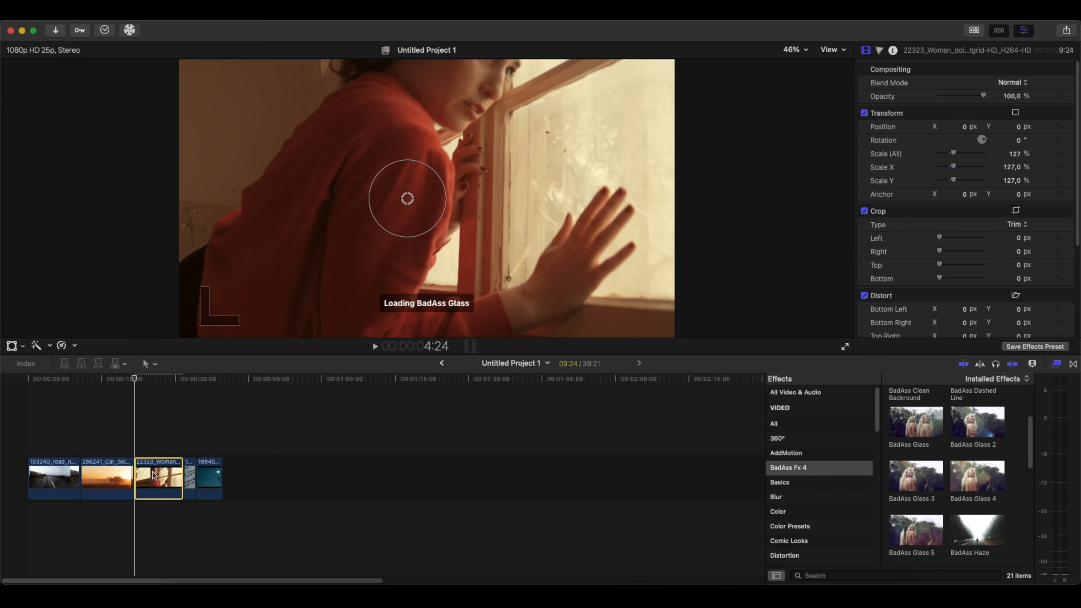
pyautogui.moveTo(969, 97); pyautogui.dragTo(971, 97)
pyautogui.moveTo(944, 124); pyautogui.dragTo(945, 124)
# Add BadAss Haze Clouds to the woman-at-the-window clip and play back the combined look.
pyautogui.scroll(-3, 915, 511)
pyautogui.moveTo(916, 518); pyautogui.dragTo(158, 477)
pyautogui.click(135, 439)
pyautogui.press('space')
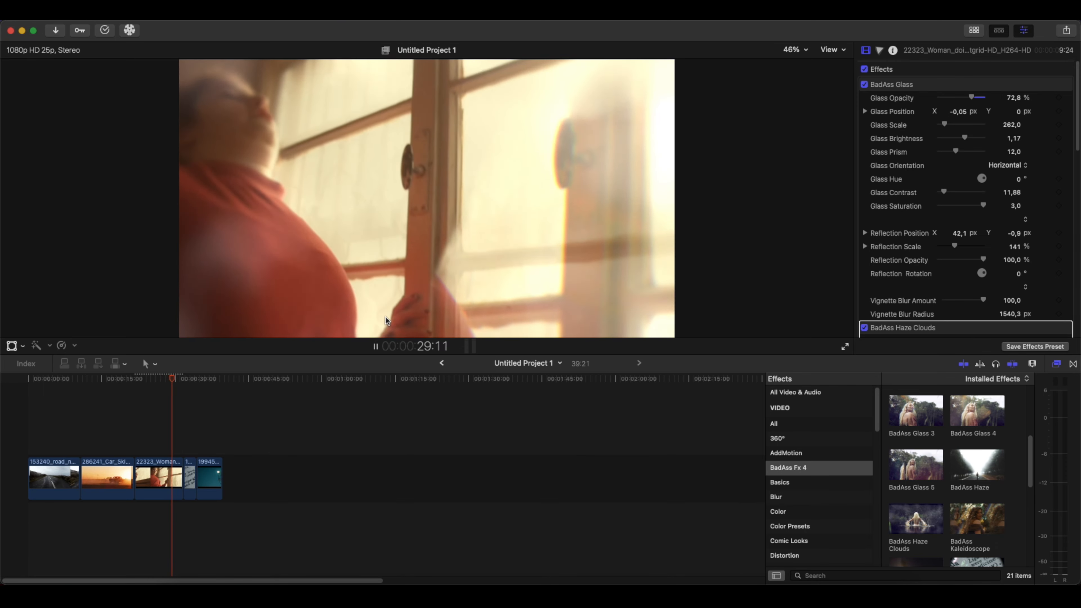
pyautogui.press('space')
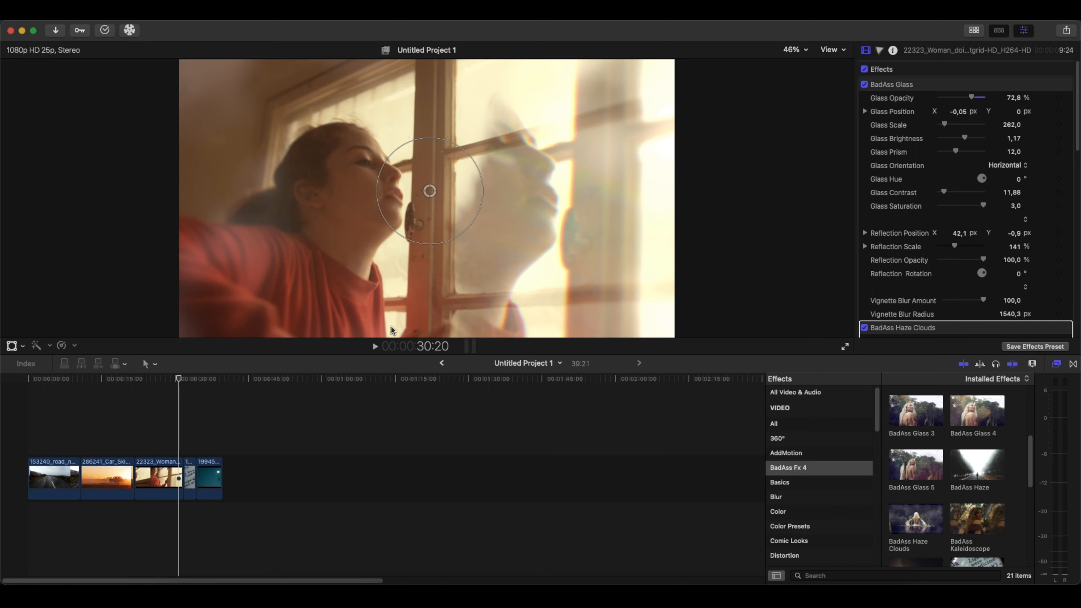
# Play the extreme close-up clip of printed text and apply the BadAss Microscope effect to it.
pyautogui.click(187, 442)
pyautogui.press('space')
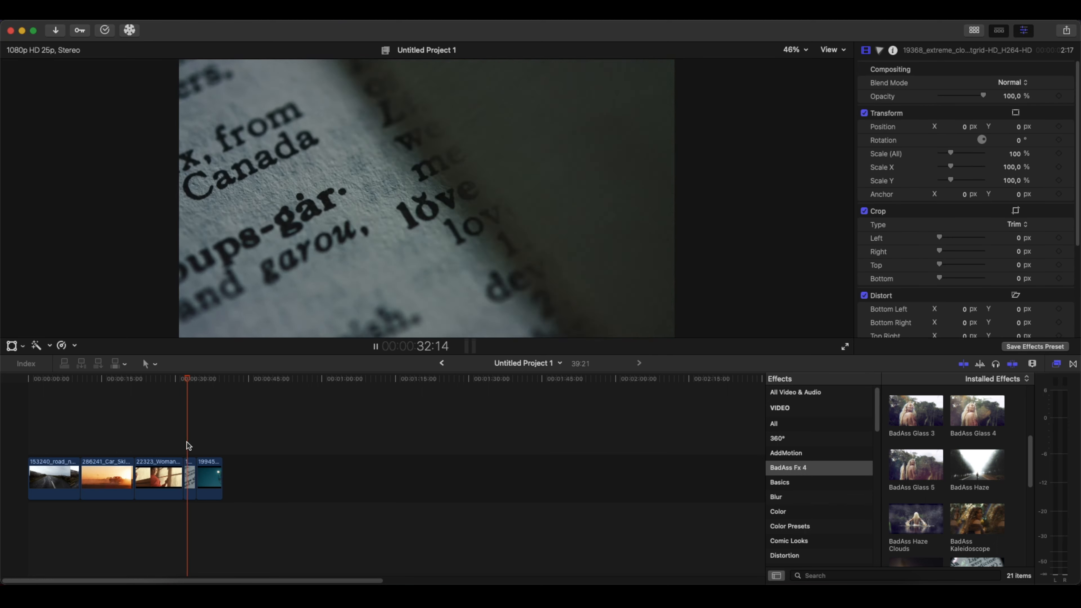
pyautogui.press('space')
pyautogui.scroll(-2, 931, 480)
pyautogui.scroll(-1, 930, 480)
pyautogui.moveTo(975, 490); pyautogui.dragTo(183, 452)
# Set the Microscope effect's Zoom Amount to 58,64 and Prisim to 12,0, and play back the printed text clip.
pyautogui.click(192, 477)
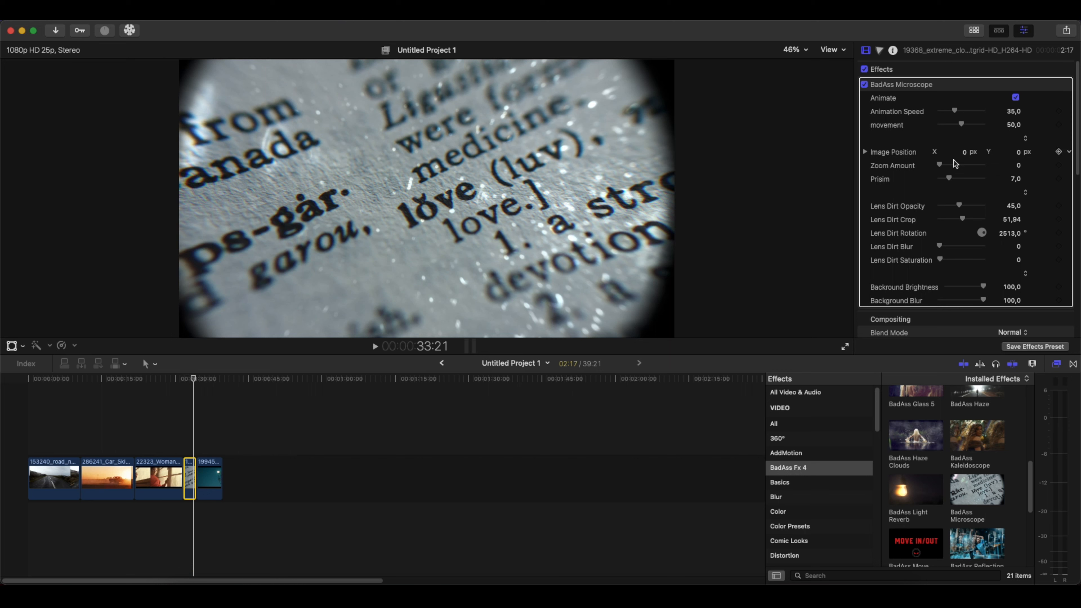
pyautogui.moveTo(940, 164); pyautogui.dragTo(958, 182)
pyautogui.click(186, 422)
pyautogui.press('space')
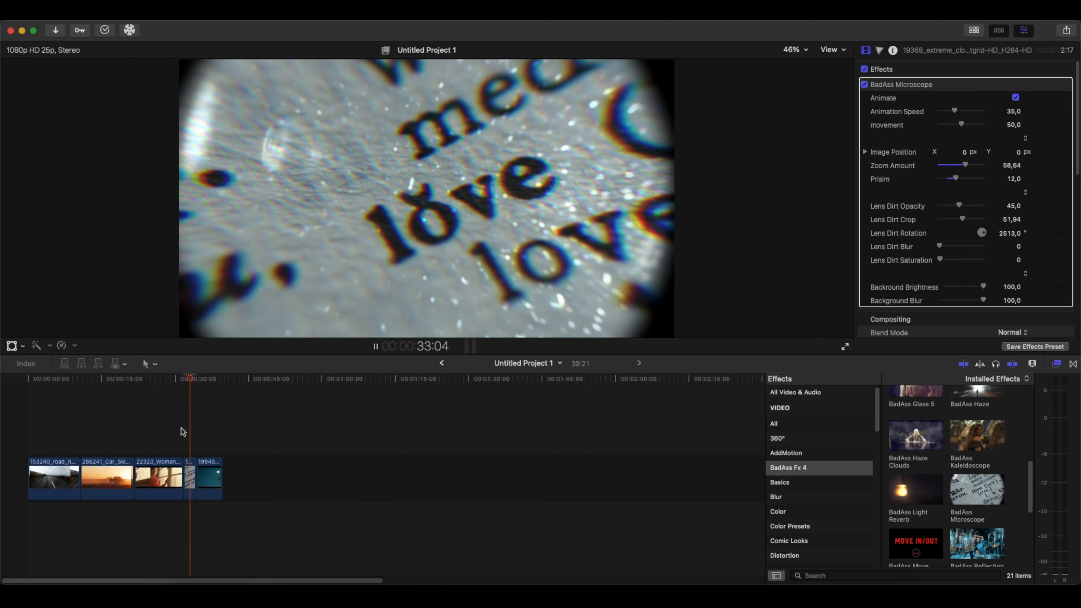
pyautogui.press('space')
# Apply BadAss Light Reverb to the floodlight clip and move its center out of frame to X -0,94, Y -0,3.
pyautogui.click(215, 463)
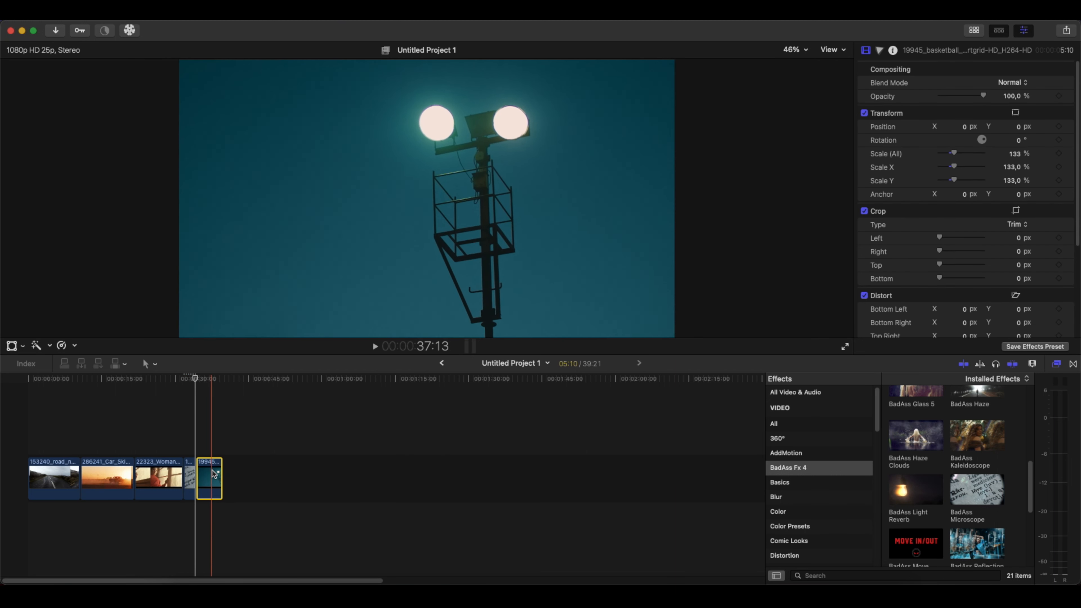
pyautogui.click(208, 448)
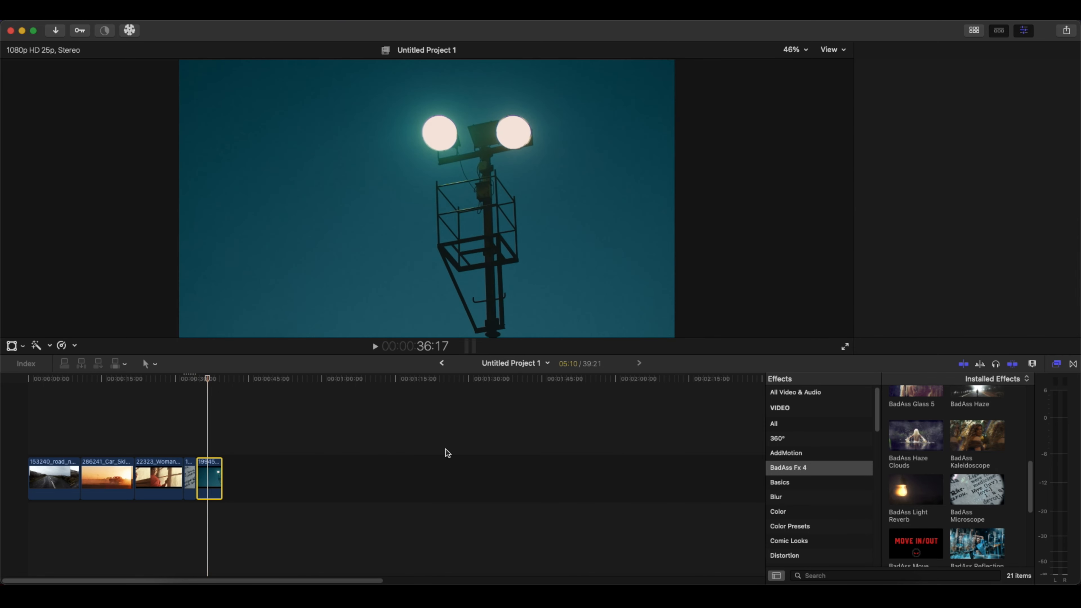
pyautogui.moveTo(914, 503); pyautogui.dragTo(214, 479)
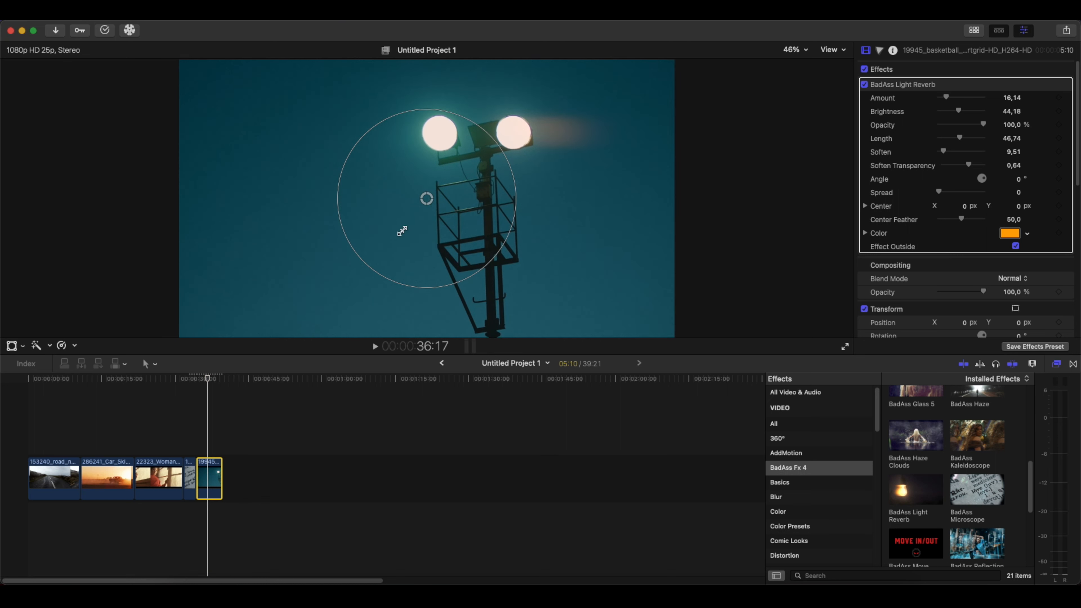
pyautogui.moveTo(425, 200); pyautogui.dragTo(79, 310)
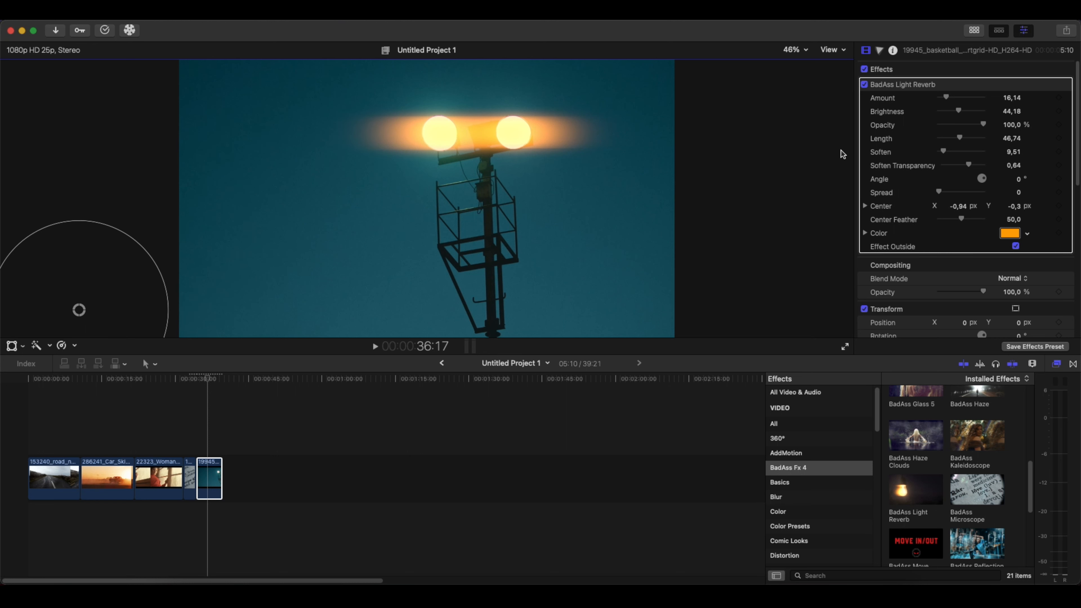
# Change the Light Reverb color to a pale cream yellow.
pyautogui.click(1009, 233)
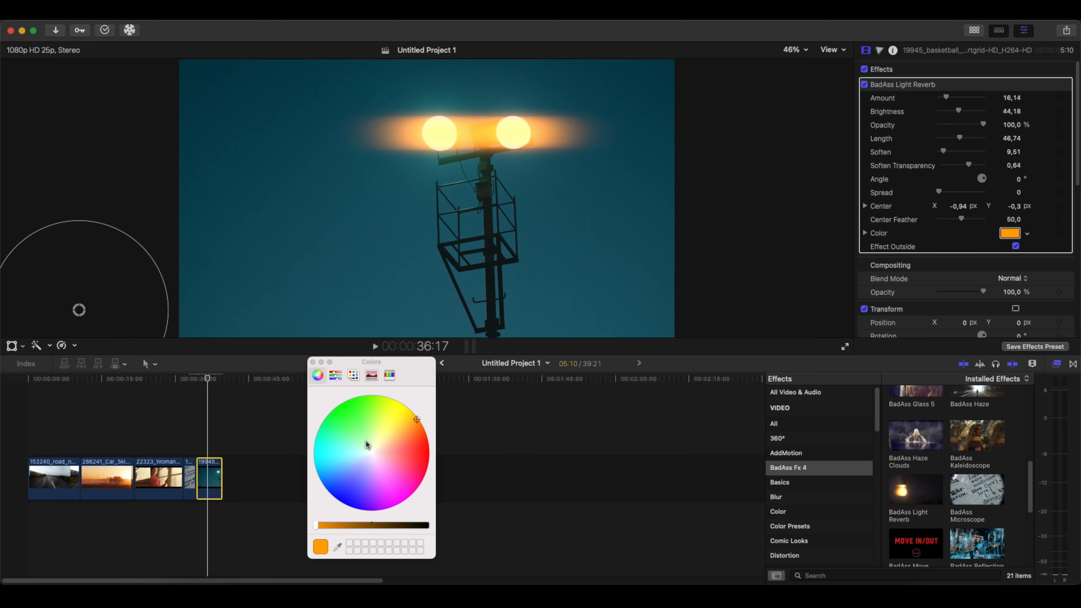
pyautogui.click(375, 448)
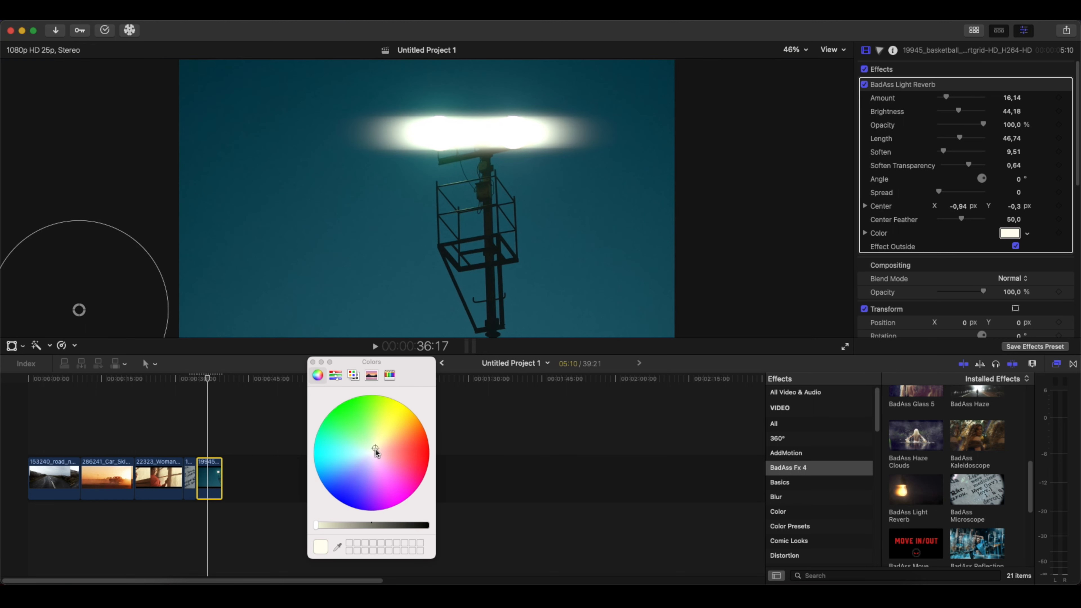
pyautogui.click(313, 362)
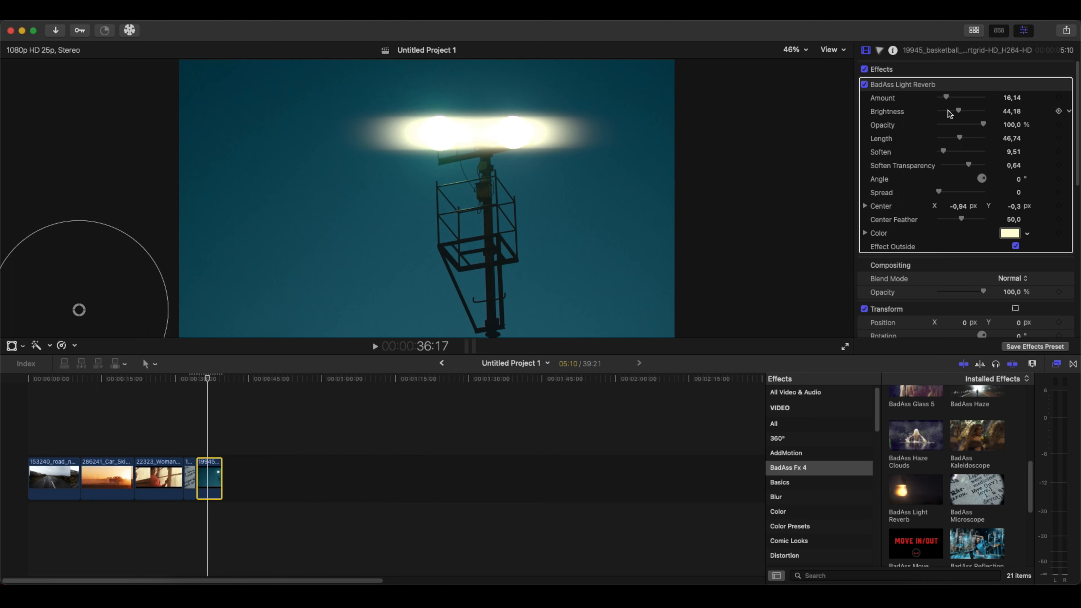
# Set the Light Reverb Amount to 12,1, Angle to 292,8° and Length to 97,49.
pyautogui.moveTo(946, 99)
pyautogui.mouseDown()
pyautogui.moveTo(972, 103)
pyautogui.moveTo(944, 102)
pyautogui.mouseUp()
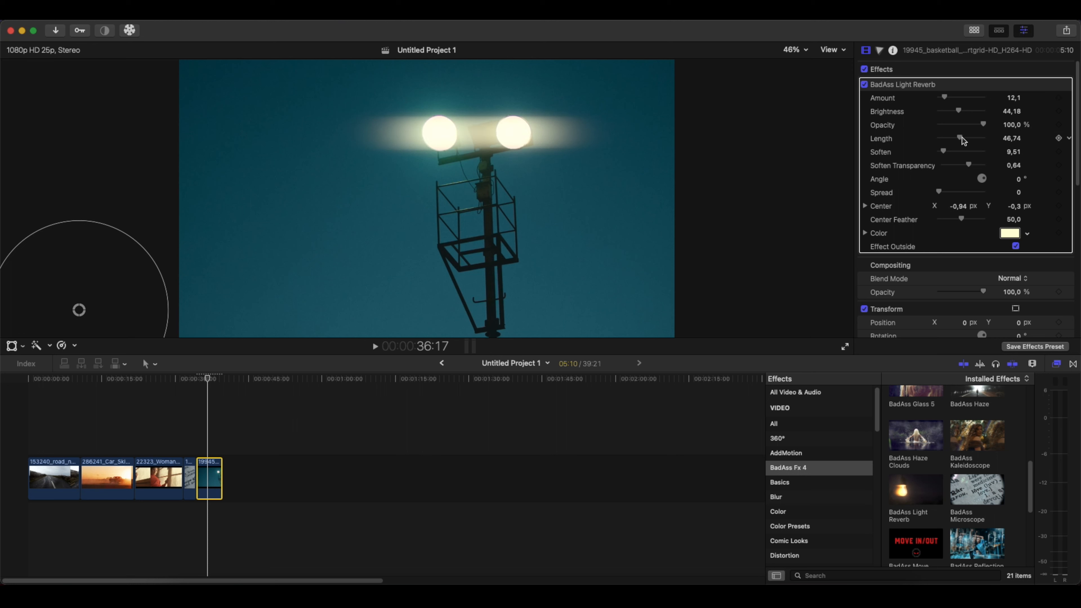
pyautogui.moveTo(974, 183); pyautogui.dragTo(939, 193)
pyautogui.moveTo(959, 138); pyautogui.dragTo(983, 142)
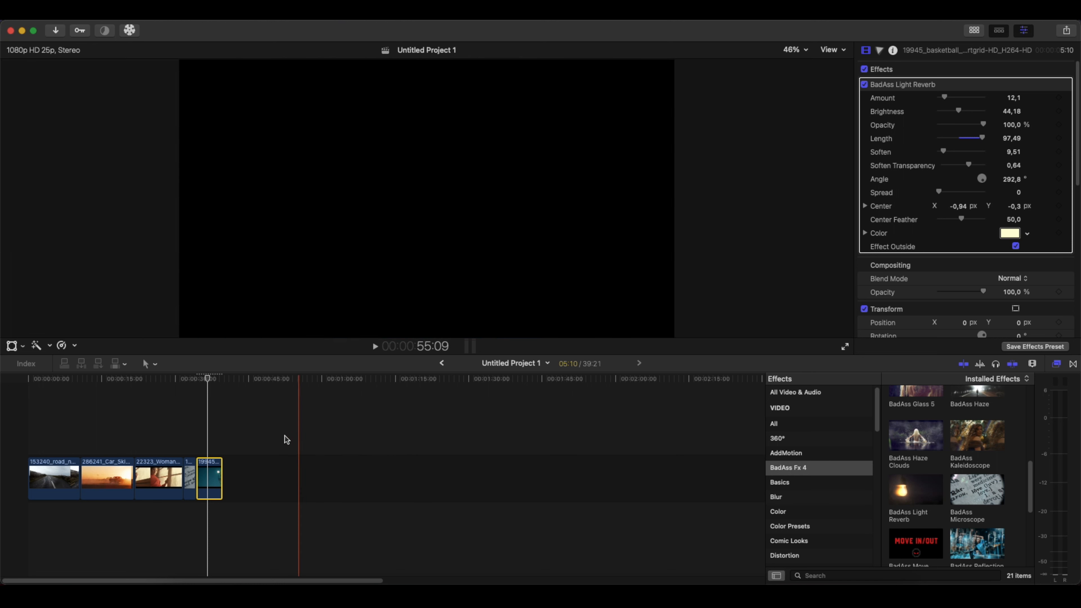
# Keyframe the Light Reverb Angle at the floodlight clip's start, lower the angle at 36:24, and play back the rotating beams.
pyautogui.click(197, 441)
pyautogui.click(205, 476)
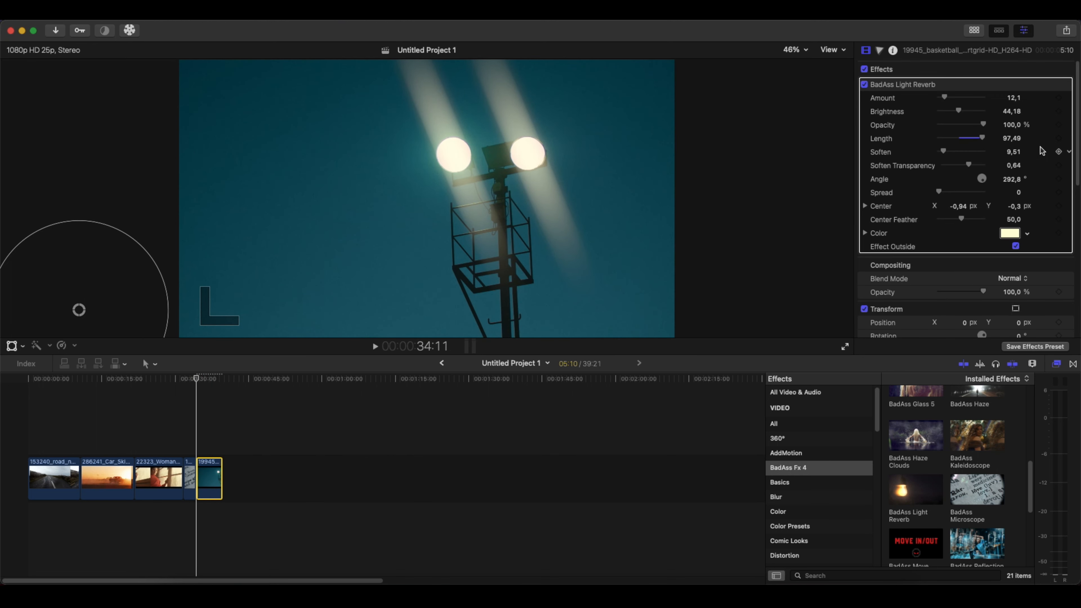
pyautogui.click(1059, 180)
pyautogui.press('space')
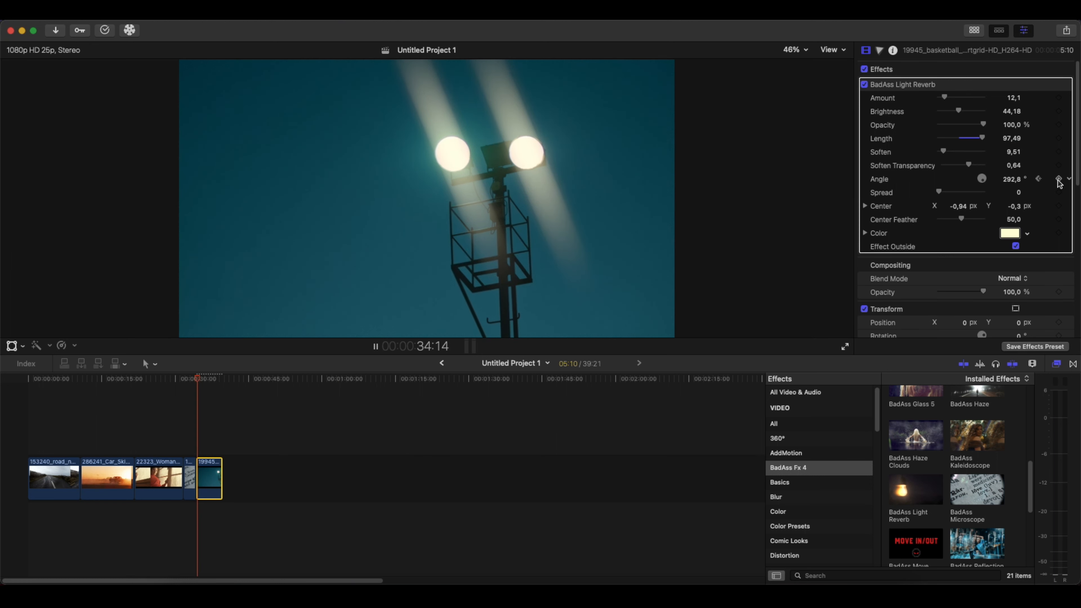
pyautogui.press('space')
pyautogui.moveTo(981, 179); pyautogui.dragTo(983, 184)
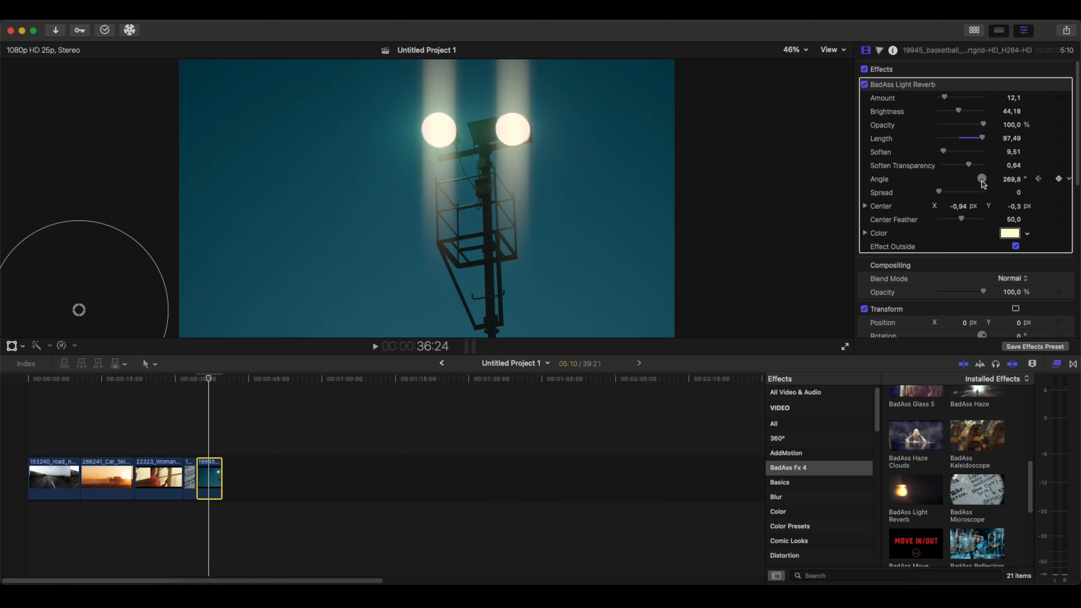
pyautogui.click(196, 431)
pyautogui.press('space')
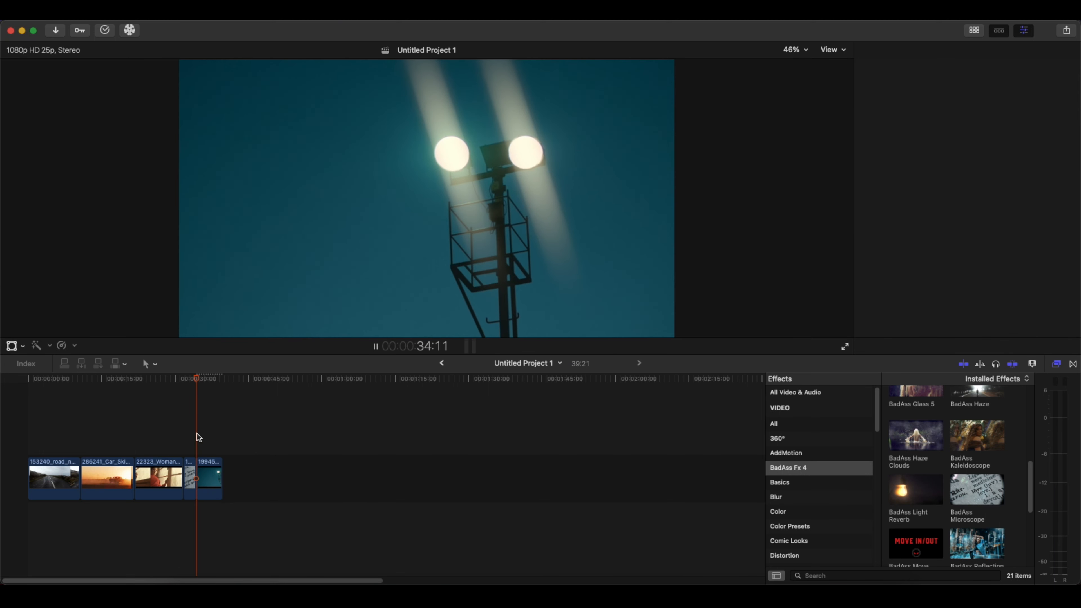
pyautogui.press('space')
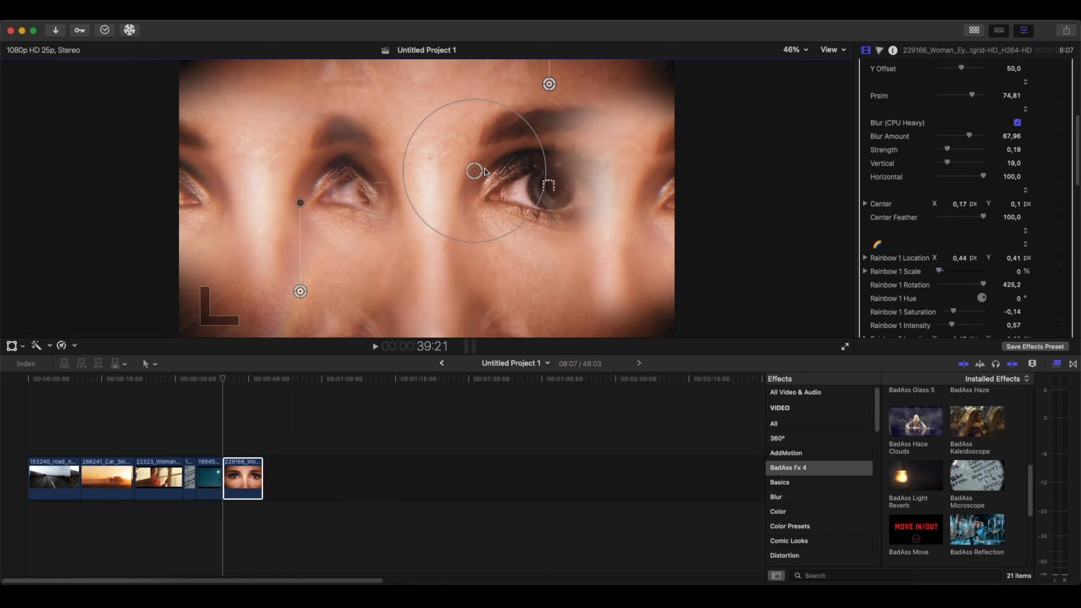
# Center BadAss Kaleidoscope between the eyes at X 0,01, Y 0,02, and place Rainbow 2 at X -0,48, Y -0,05 with its scale at 145 %.
pyautogui.moveTo(476, 169); pyautogui.dragTo(431, 193)
pyautogui.moveTo(303, 288); pyautogui.dragTo(292, 213)
pyautogui.scroll(-2, 932, 294)
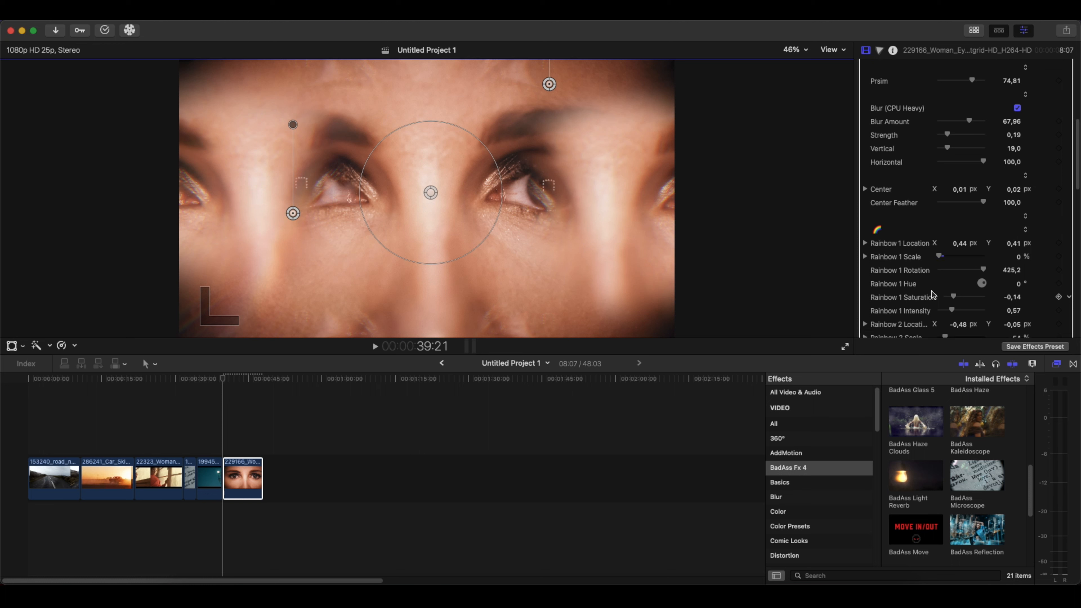
pyautogui.scroll(-3, 932, 294)
pyautogui.moveTo(948, 315); pyautogui.dragTo(956, 319)
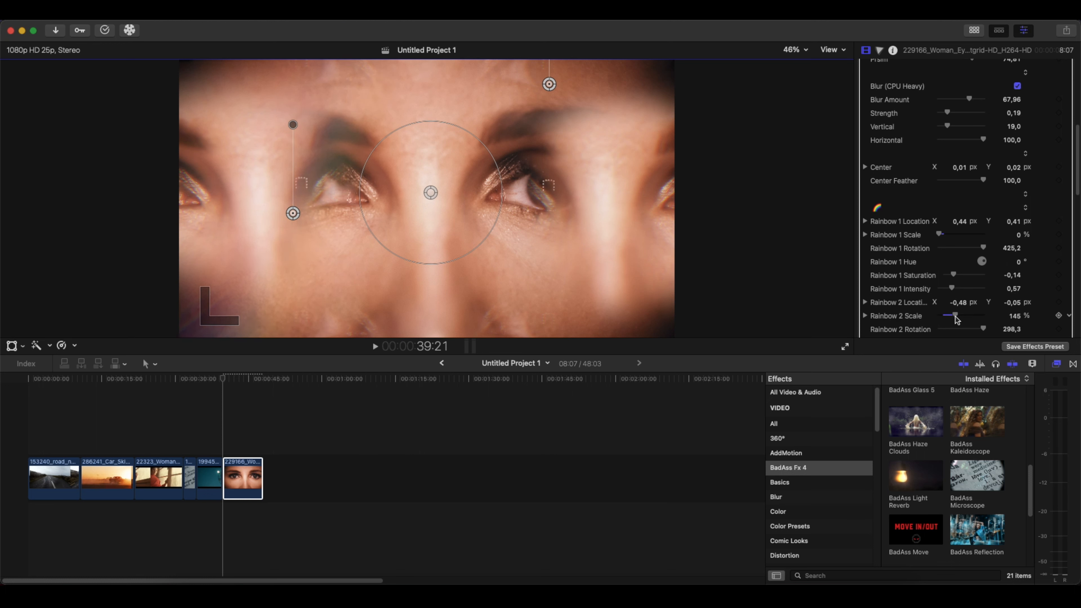
# Set the Kaleidoscope Amount to 25,26, Blend Flop to 16,99 %, Spread to 91,73, Scale to 1,16, Orbit to 8,23 and Reflection Feather to 52,44.
pyautogui.scroll(10, 949, 140)
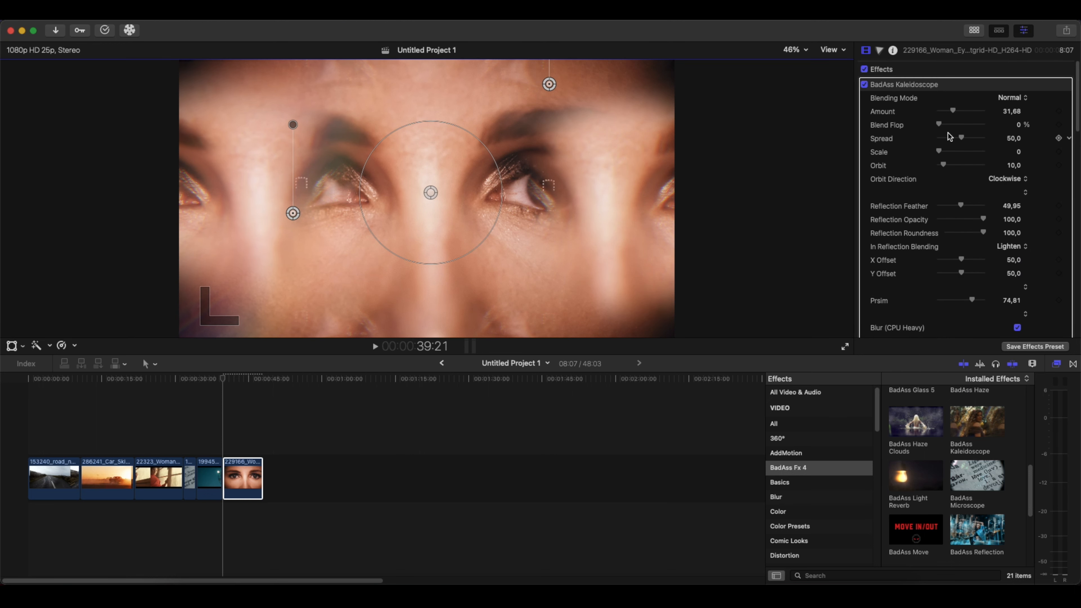
pyautogui.moveTo(953, 112); pyautogui.dragTo(942, 152)
pyautogui.moveTo(946, 167); pyautogui.dragTo(943, 167)
pyautogui.moveTo(963, 206); pyautogui.dragTo(966, 211)
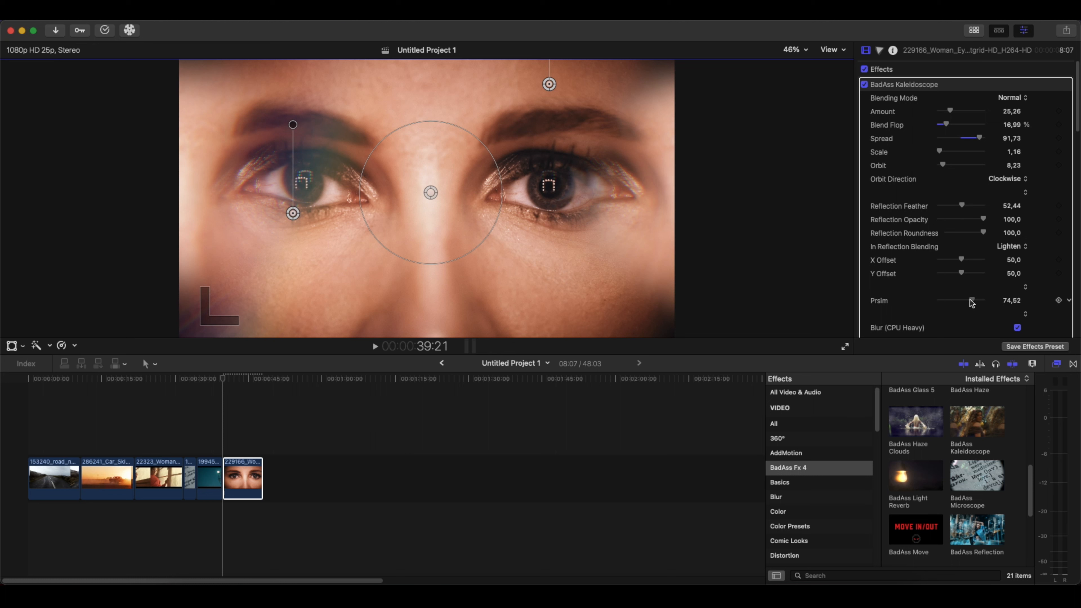
# Set the Kaleidoscope Prsim value to 92,11 and play back the woman's eyes clip.
pyautogui.moveTo(981, 301); pyautogui.dragTo(979, 301)
pyautogui.click(221, 426)
pyautogui.press('space')
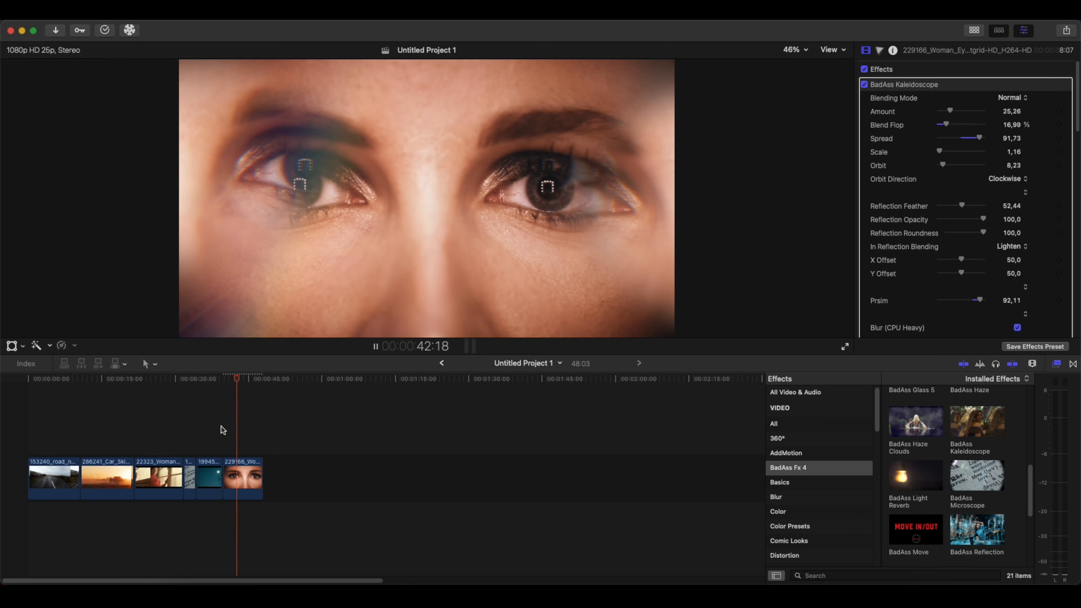
pyautogui.press('space')
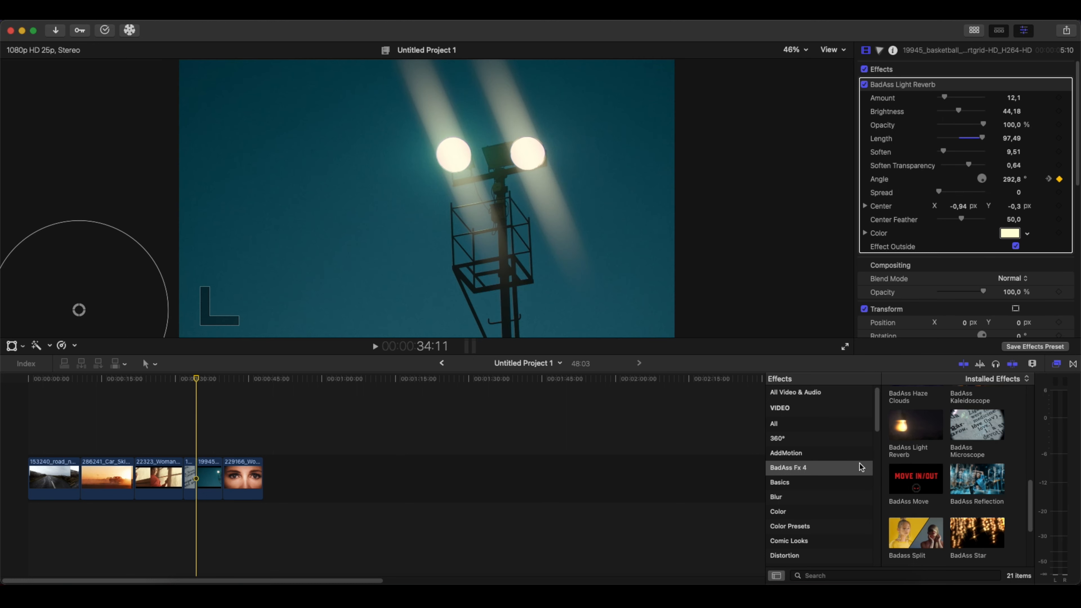
# Add BadAss Move to the floodlight clip and set its Speed to Normal.
pyautogui.moveTo(906, 479); pyautogui.dragTo(216, 469)
pyautogui.press('space')
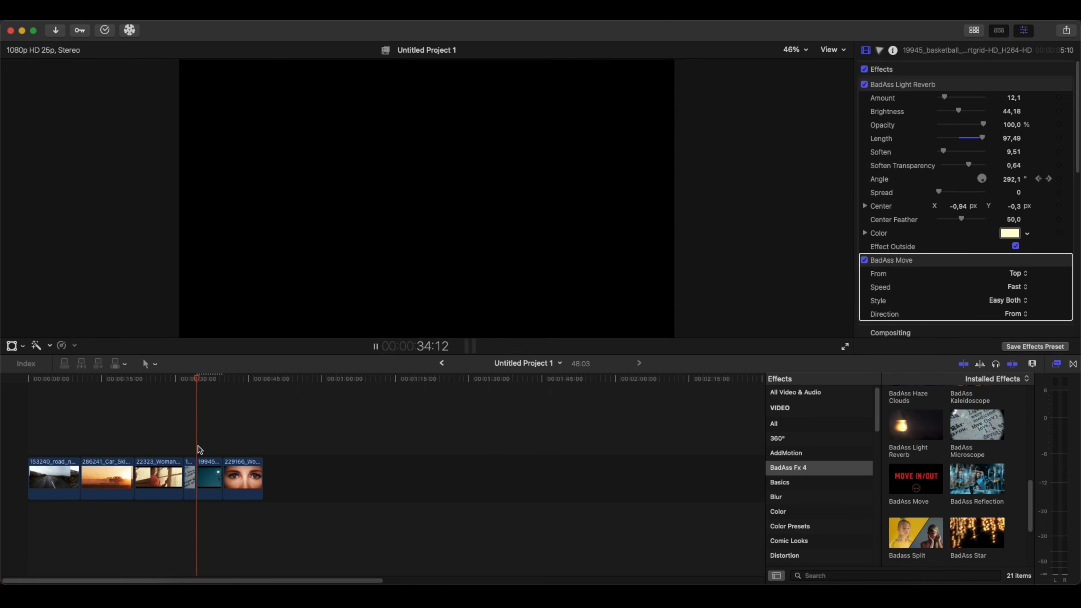
pyautogui.click(205, 462)
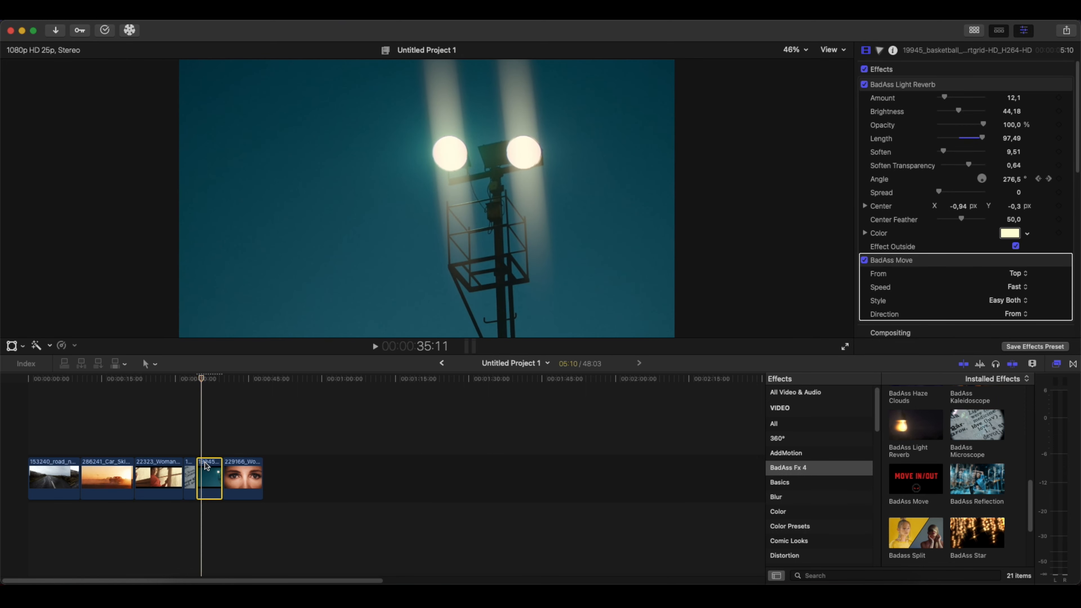
pyautogui.click(1023, 293)
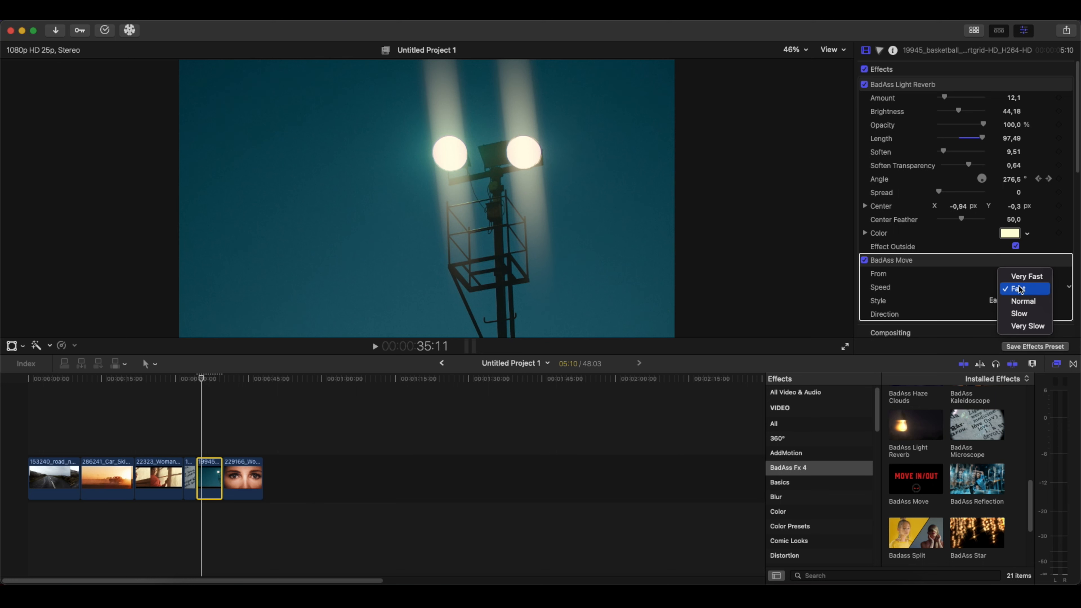
pyautogui.click(1025, 302)
# Play back the floodlight clip's move-in animation from the start of the clip.
pyautogui.click(195, 433)
pyautogui.press('space')
pyautogui.press('space')
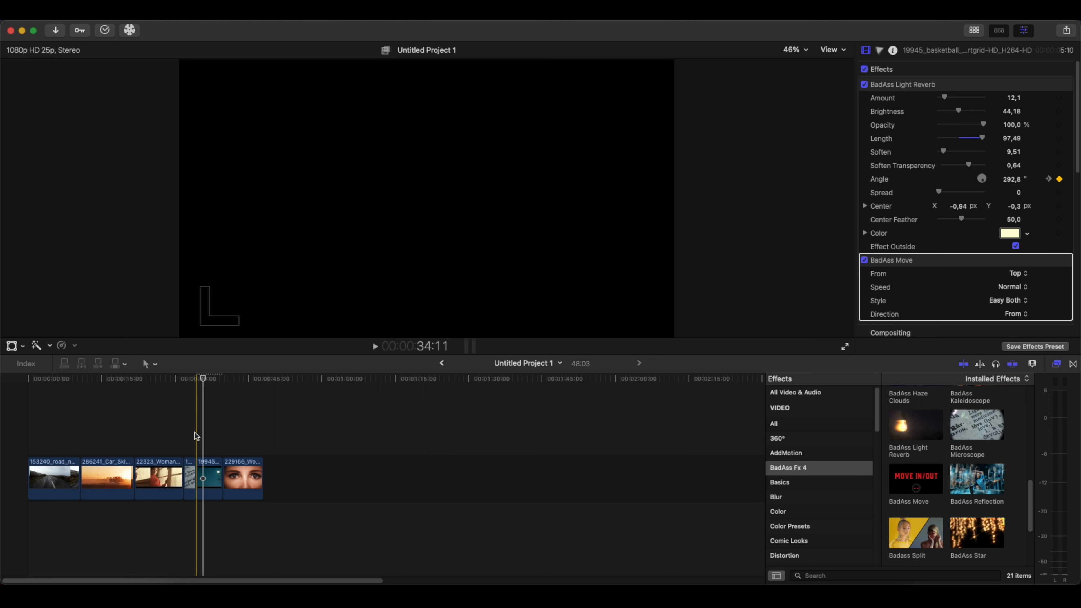
pyautogui.press('space')
pyautogui.press('space')
# Preview BadAss Reflection, add BadAss Star to the floodlight clip and play the clip back from its start.
pyautogui.scroll(-1, 967, 470)
pyautogui.click(967, 471)
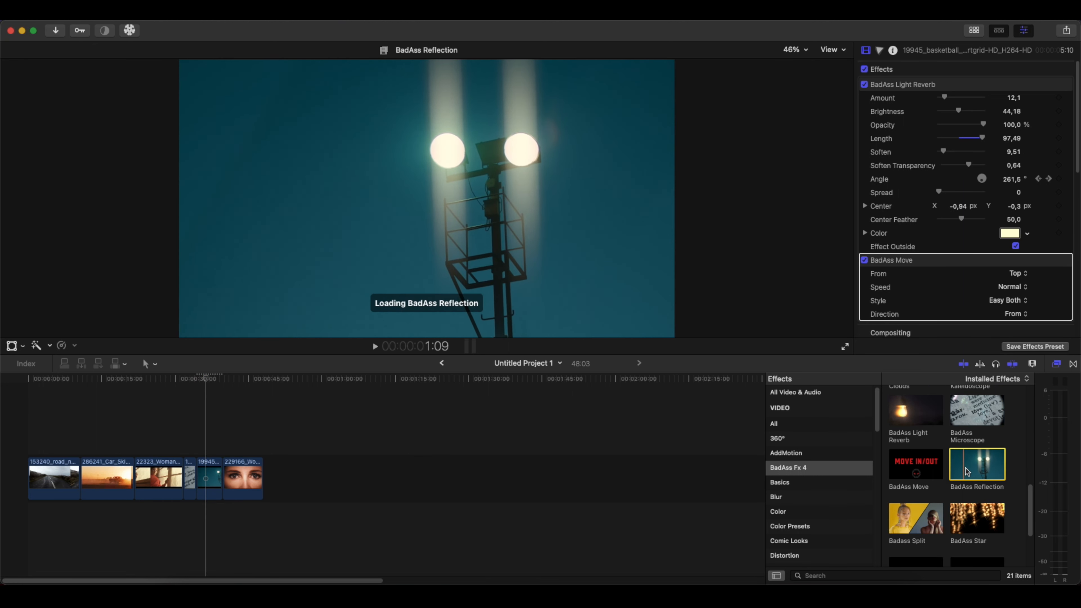
pyautogui.scroll(-1, 967, 471)
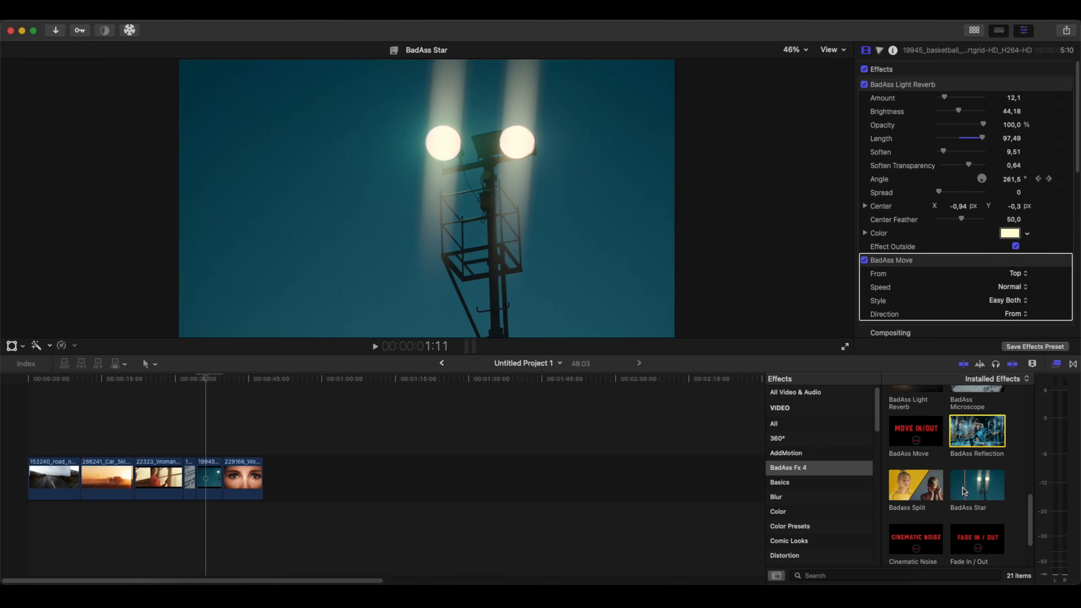
pyautogui.moveTo(977, 487); pyautogui.dragTo(209, 472)
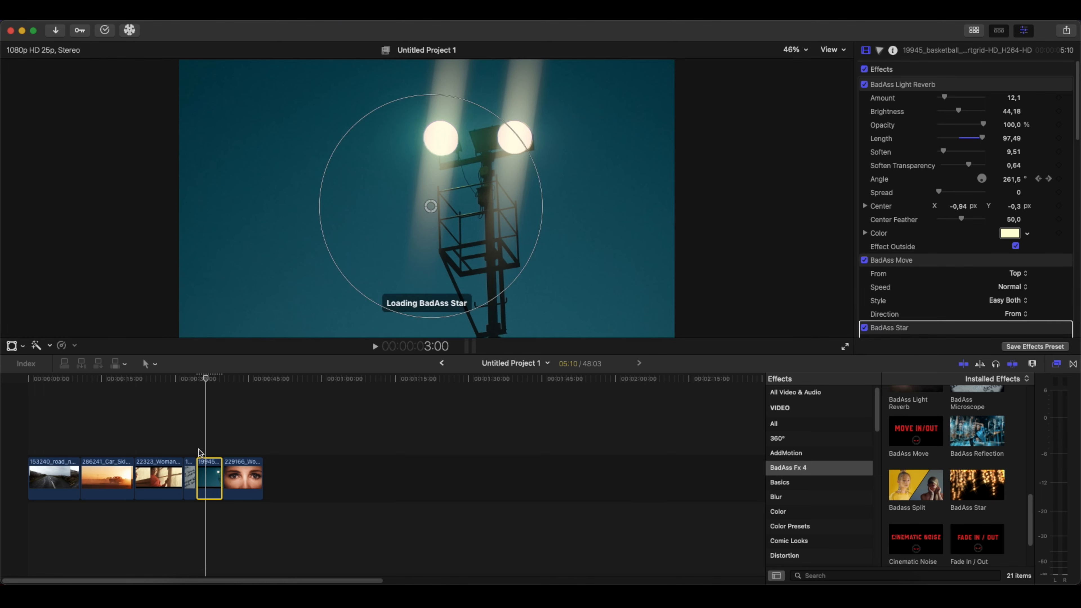
pyautogui.click(199, 449)
pyautogui.press('space')
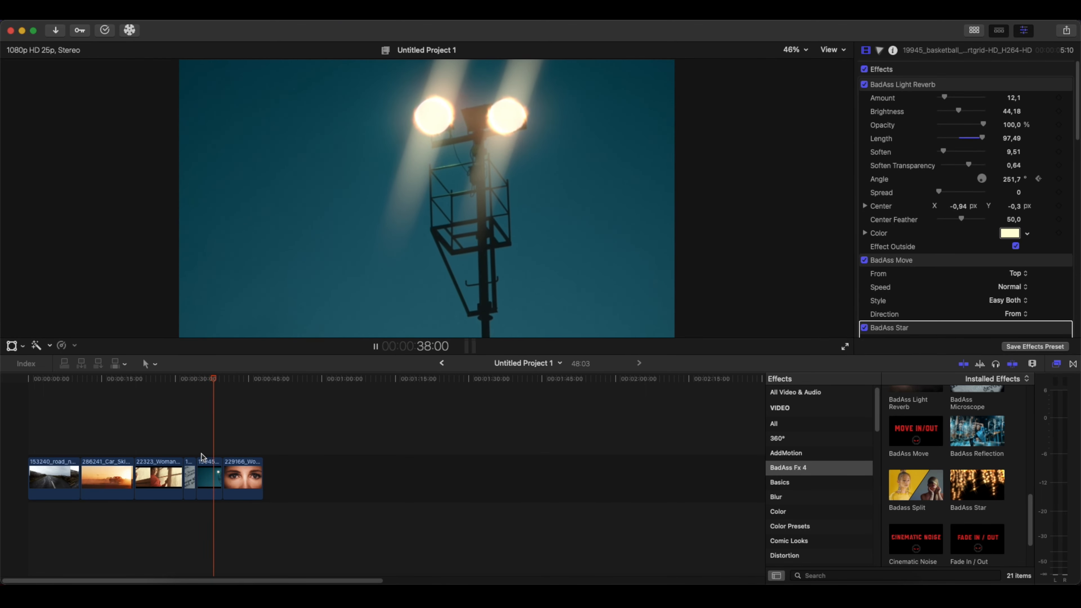
pyautogui.click(203, 467)
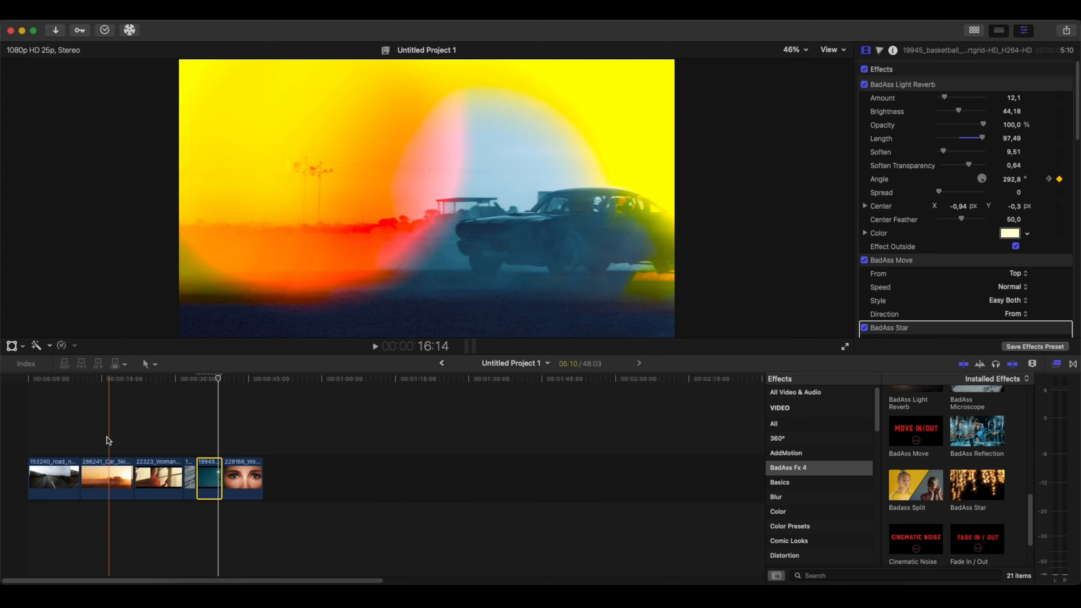
# Preview BadAss Star on the car skid clip and look through the remaining BadAss Fx 4 effects.
pyautogui.click(114, 468)
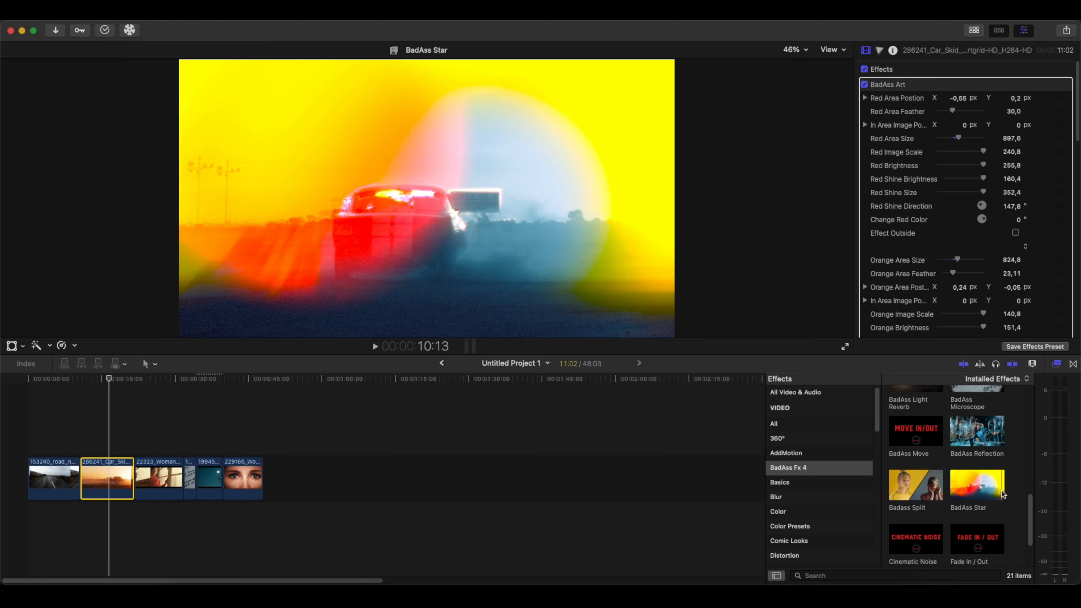
pyautogui.scroll(-2, 996, 493)
pyautogui.scroll(-1, 987, 491)
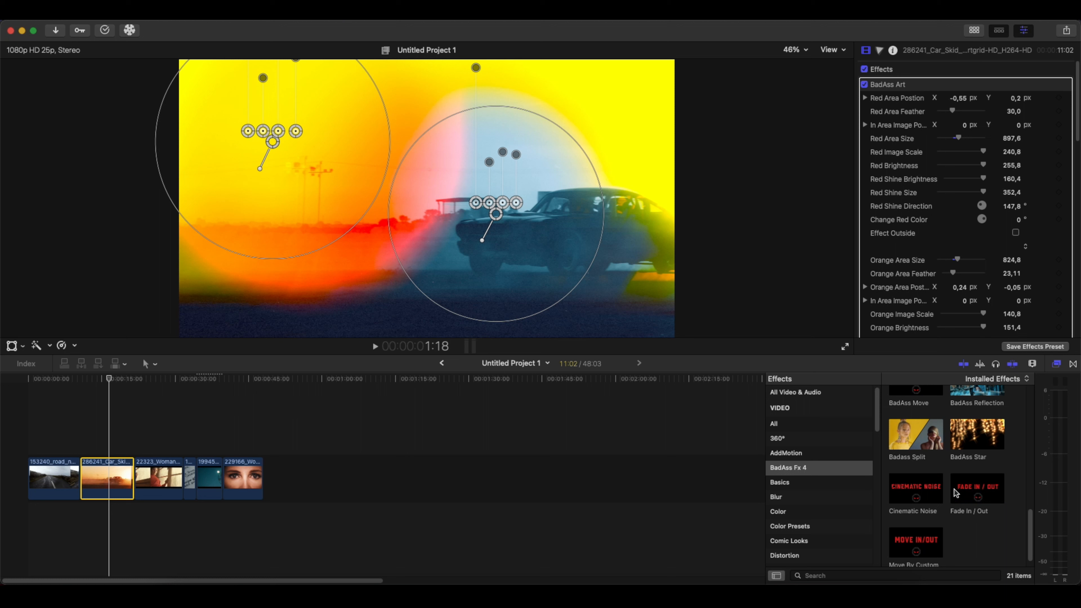
pyautogui.scroll(-1, 906, 494)
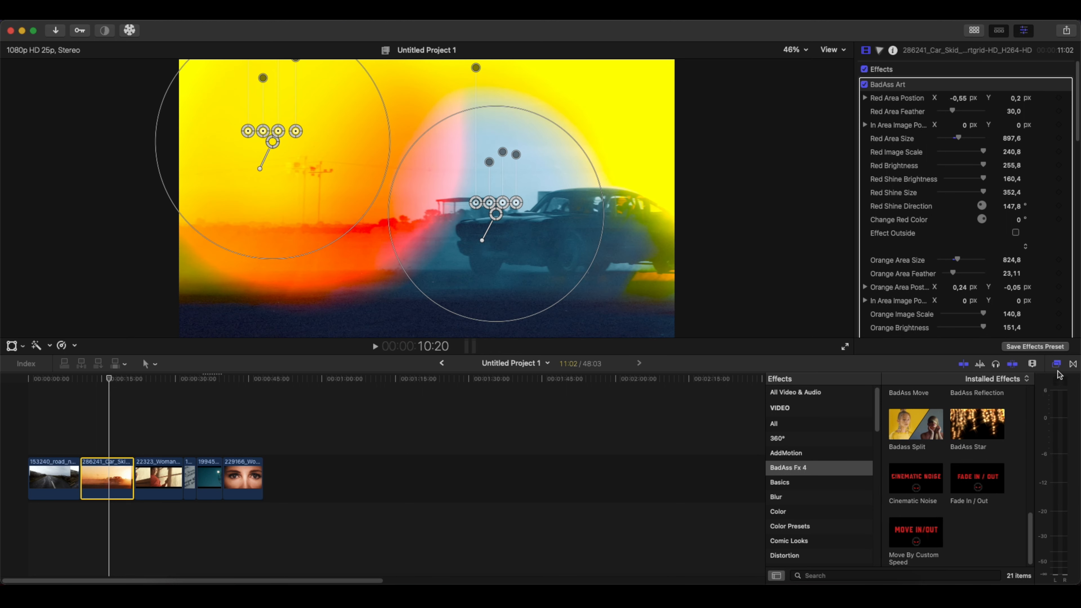
# Add the Leak 1 transition from BadAss Transition 4 between the car skid and woman-at-window clips and play it back.
pyautogui.click(1073, 364)
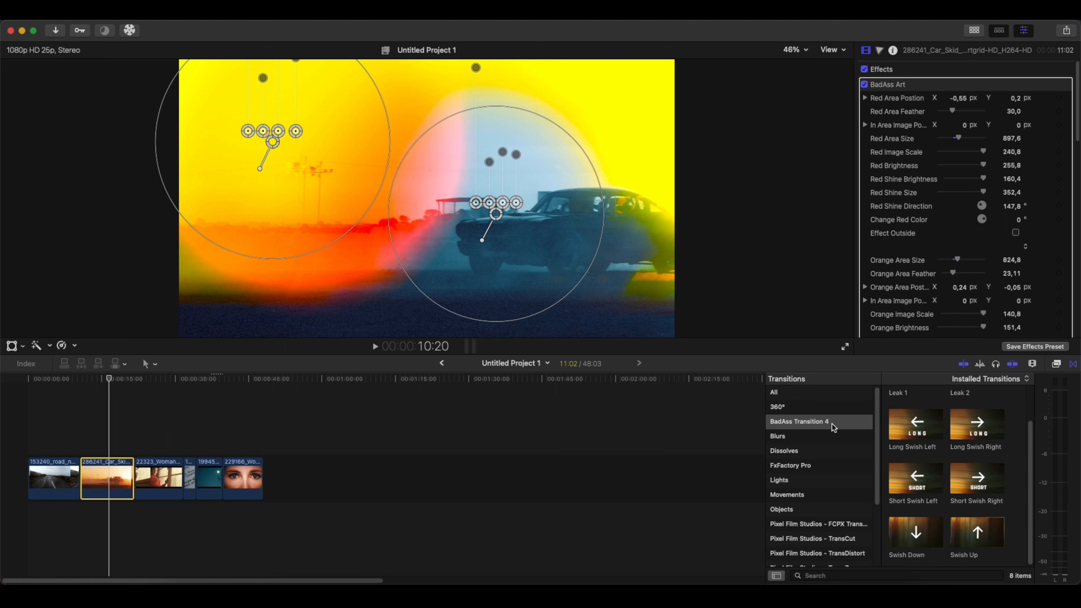
pyautogui.scroll(2, 924, 488)
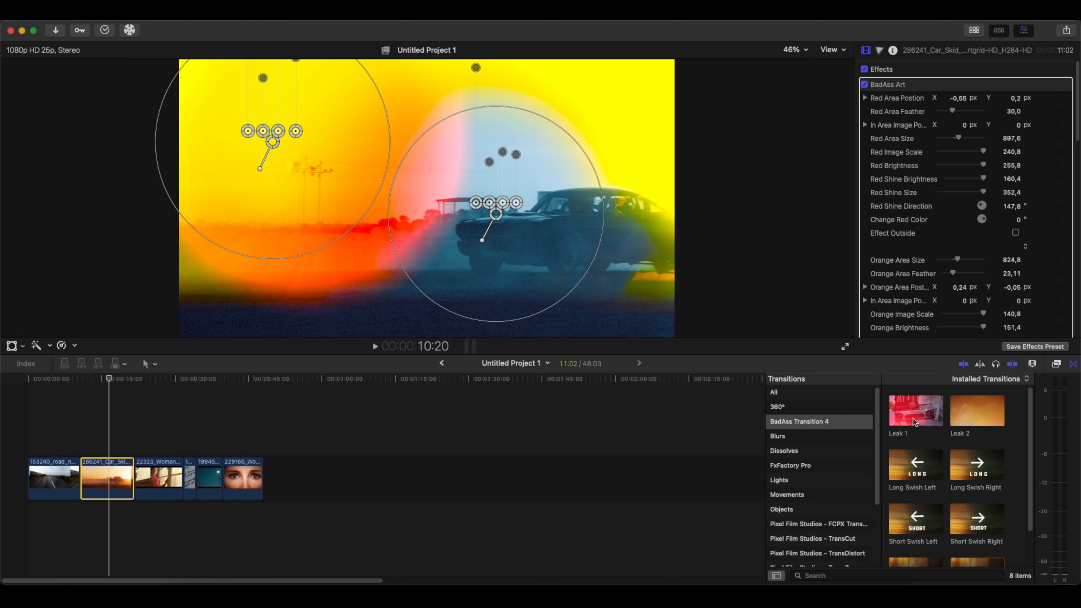
pyautogui.moveTo(933, 416); pyautogui.dragTo(134, 480)
pyautogui.click(128, 452)
pyautogui.press('space')
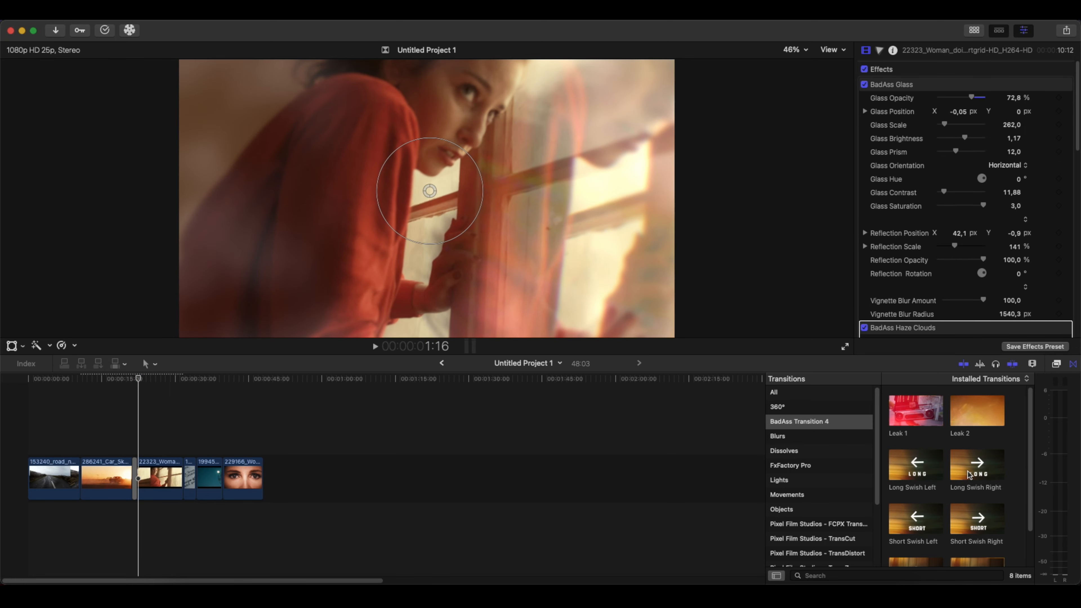
# Try the Long Swish Right transition between the road and car skid clips, play it back and undo it.
pyautogui.scroll(-1, 968, 474)
pyautogui.scroll(-1, 975, 457)
pyautogui.moveTo(975, 426); pyautogui.dragTo(80, 478)
pyautogui.click(61, 445)
pyautogui.press('space')
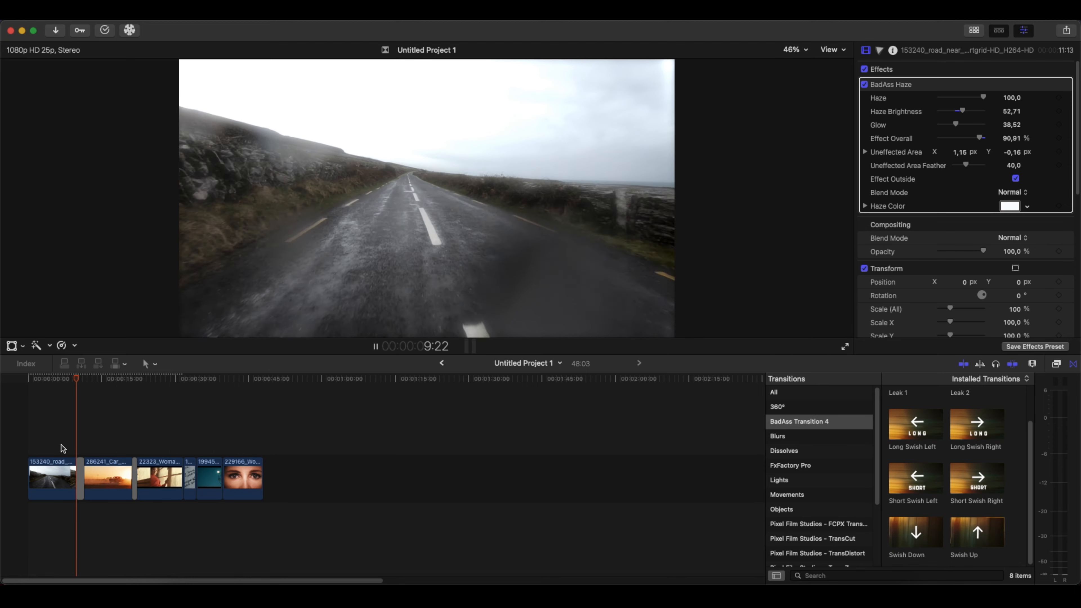
pyautogui.press('space')
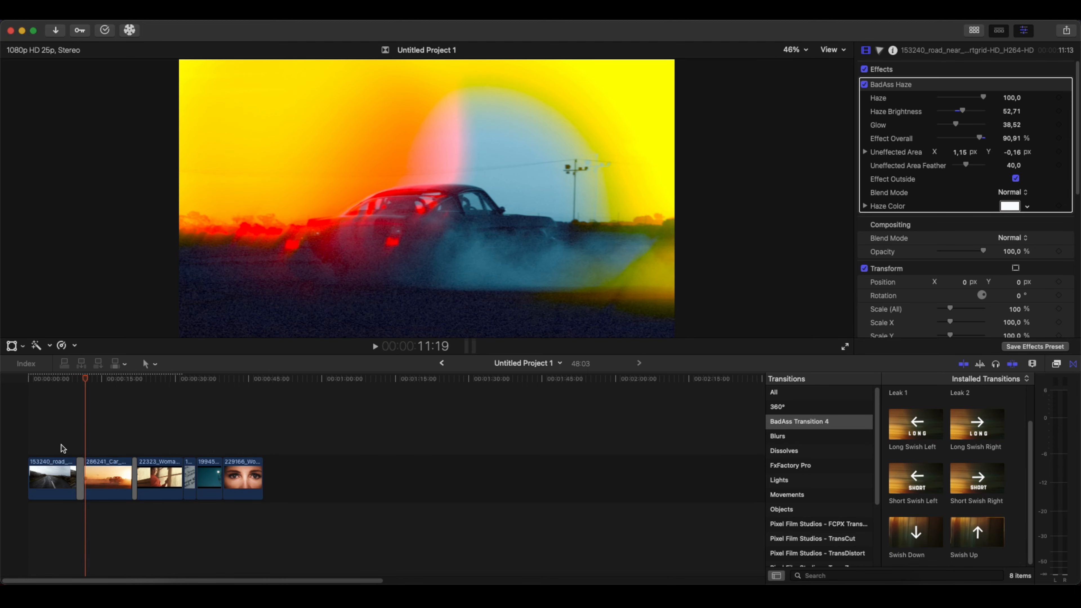
pyautogui.press('super+z')
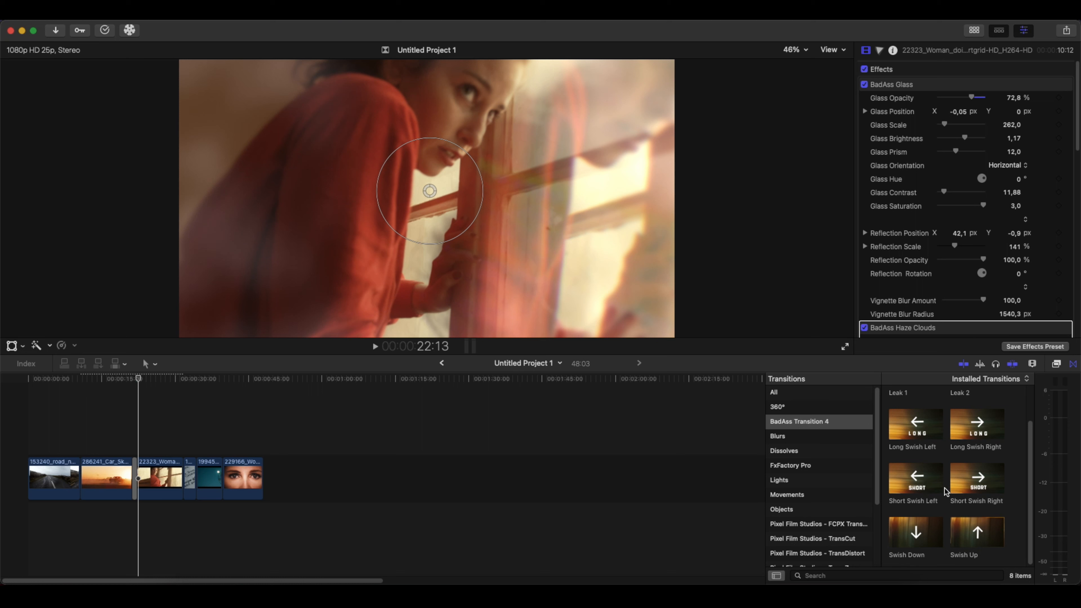
# Add the Short Swish Right transition between the road and car skid clips and play it back.
pyautogui.moveTo(980, 475); pyautogui.dragTo(80, 473)
pyautogui.press('space')
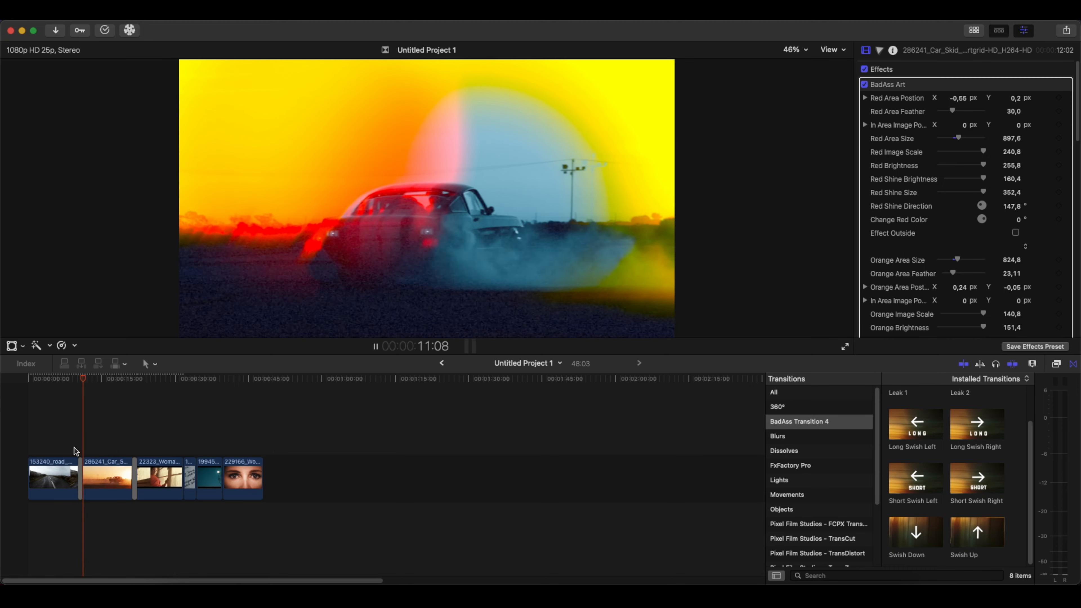
# Play back the Short Swish Right transition again and set its Blend Mode to Overlay.
pyautogui.click(81, 464)
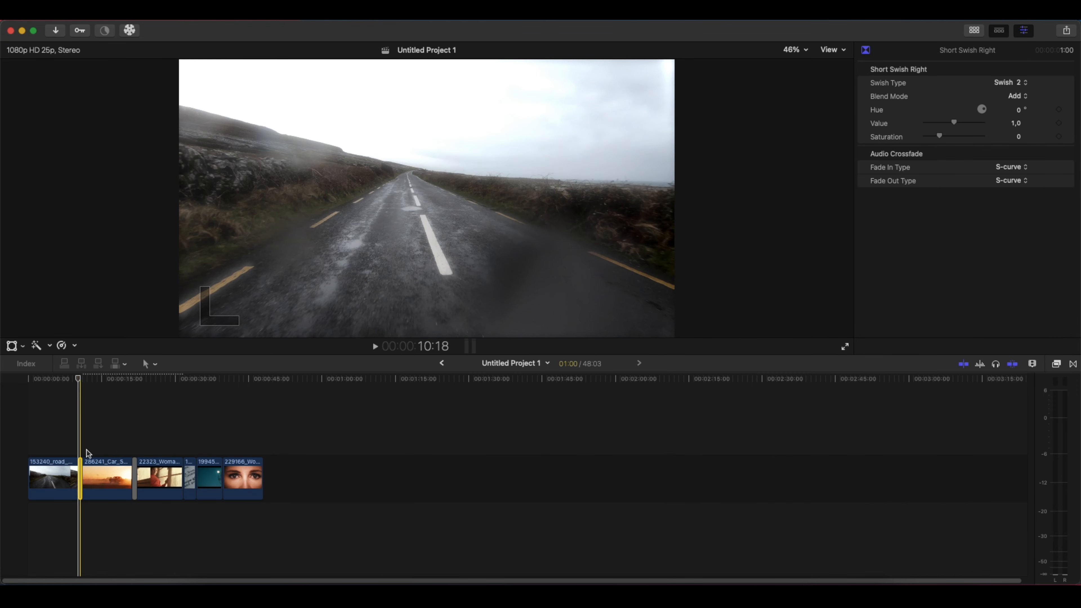
pyautogui.click(1012, 97)
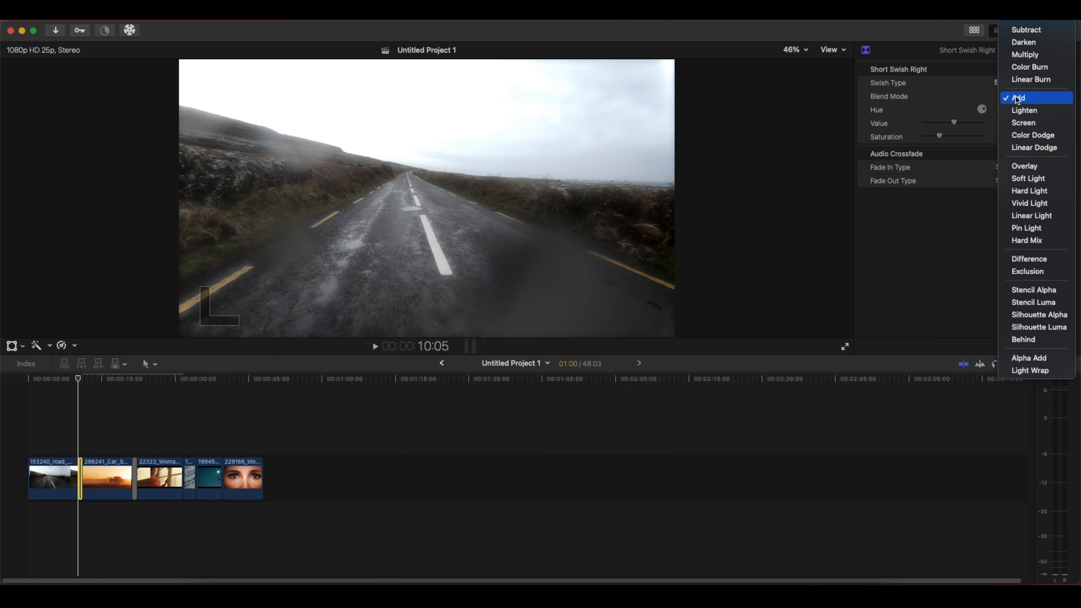
pyautogui.click(81, 447)
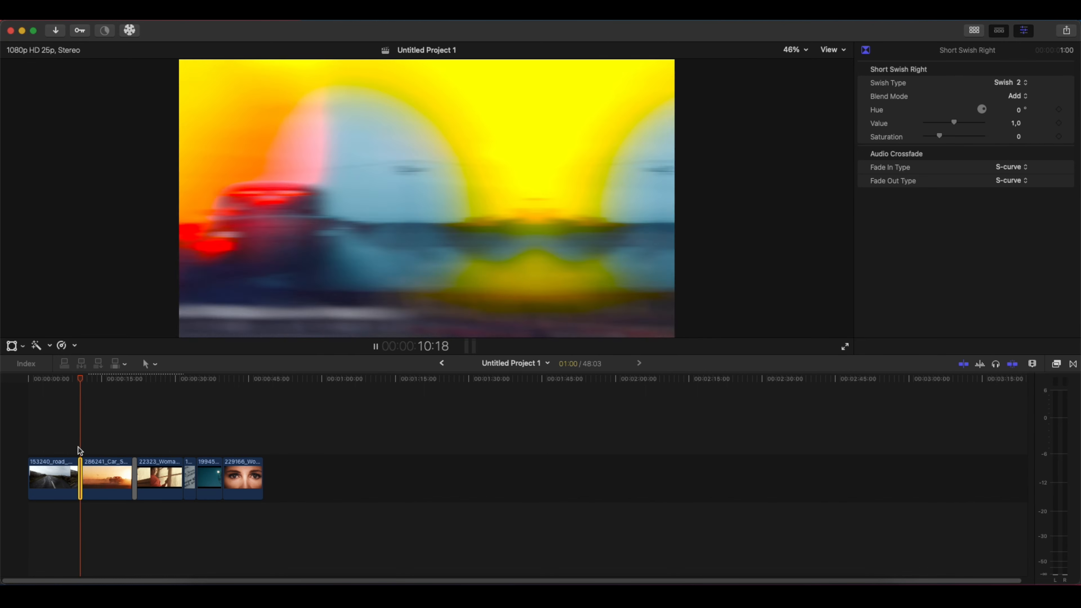
pyautogui.click(78, 450)
pyautogui.click(81, 465)
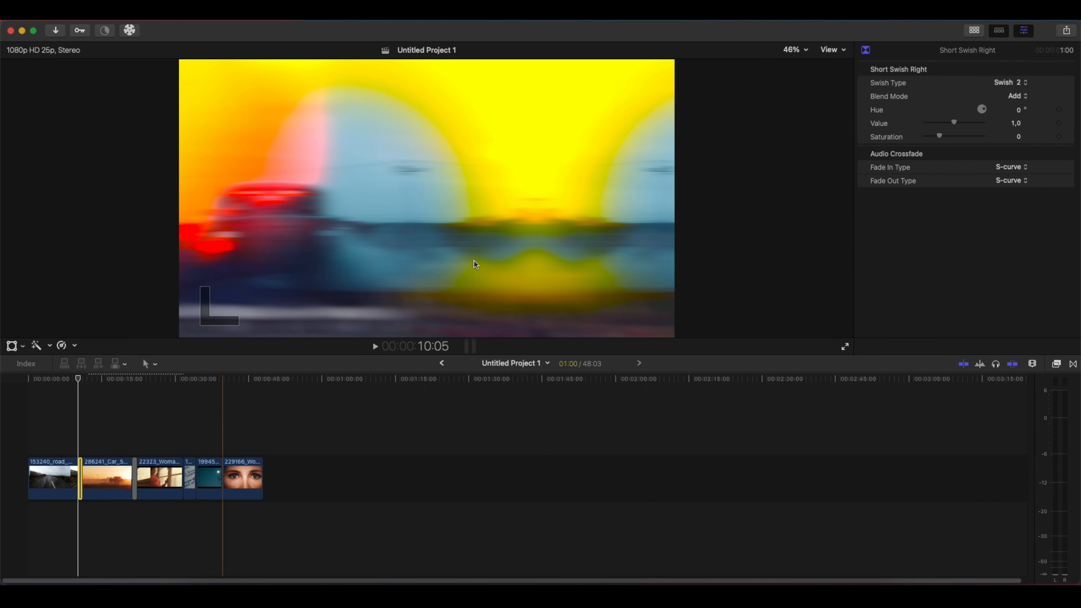
pyautogui.click(1015, 96)
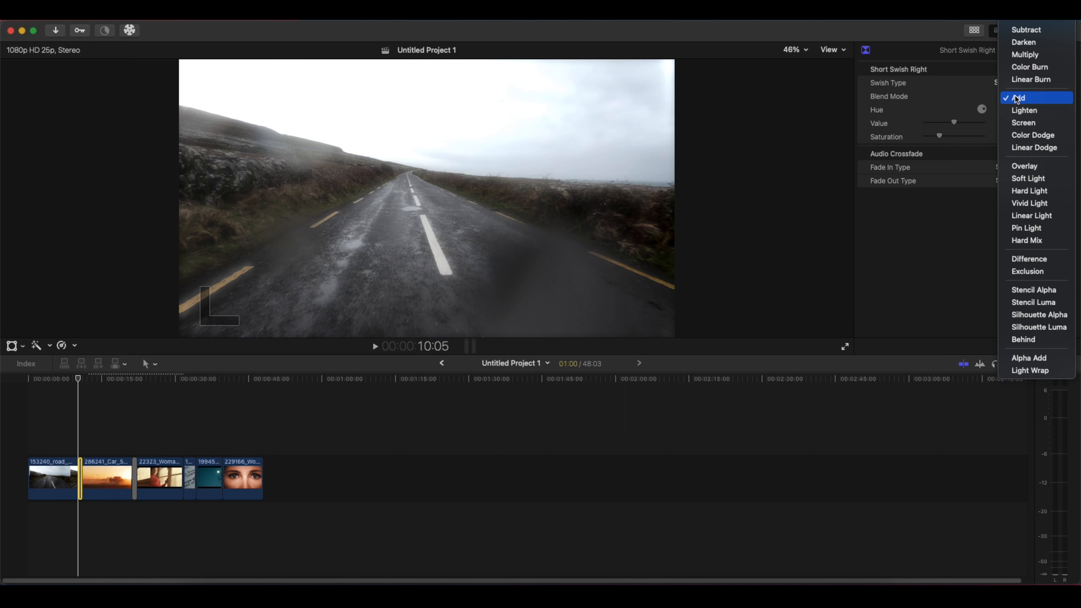
pyautogui.click(1039, 166)
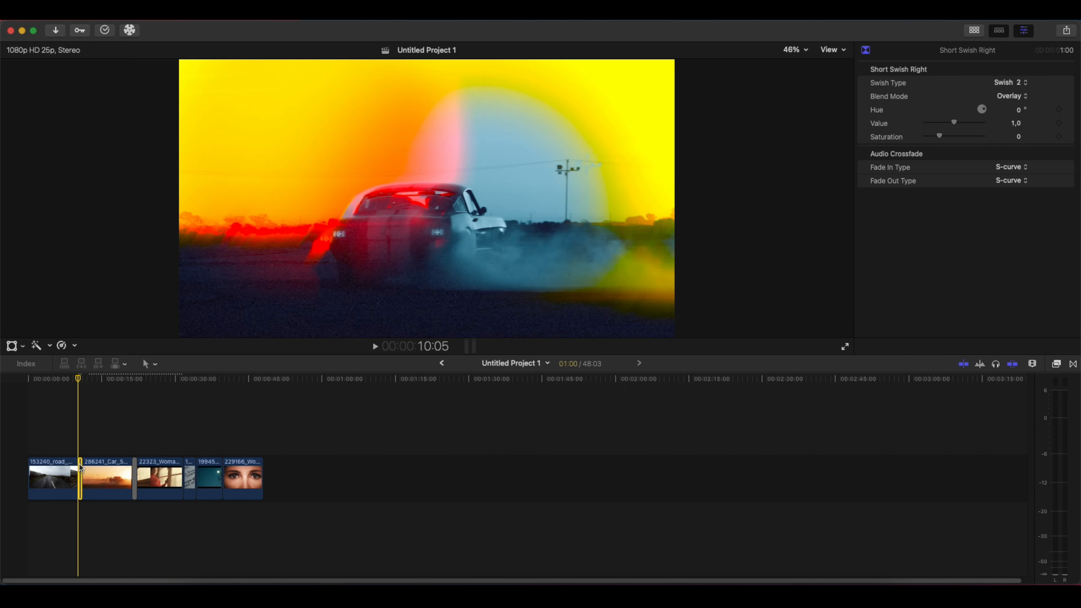
# Lengthen the Short Swish Right transition to 1:14 and play it back from the end of the road clip.
pyautogui.press('super+equal')
pyautogui.press('super+equal')
pyautogui.moveTo(97, 477); pyautogui.dragTo(103, 476)
pyautogui.click(46, 445)
pyautogui.press('space')
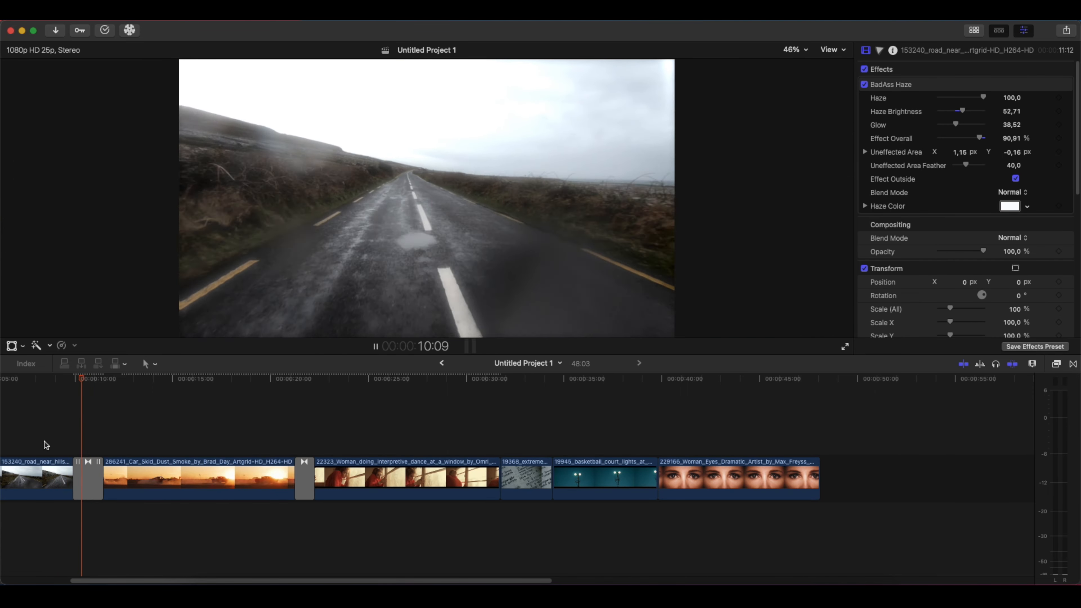
pyautogui.press('space')
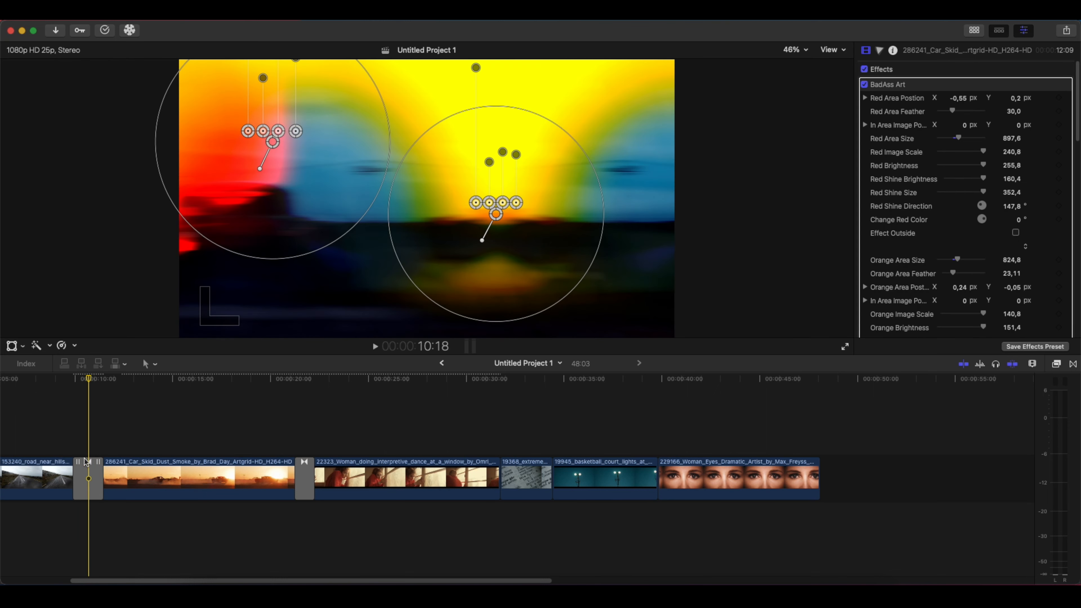
# Set the Short Swish Right transition's Blend Mode to Screen and play back the cut from road to car skid.
pyautogui.click(89, 475)
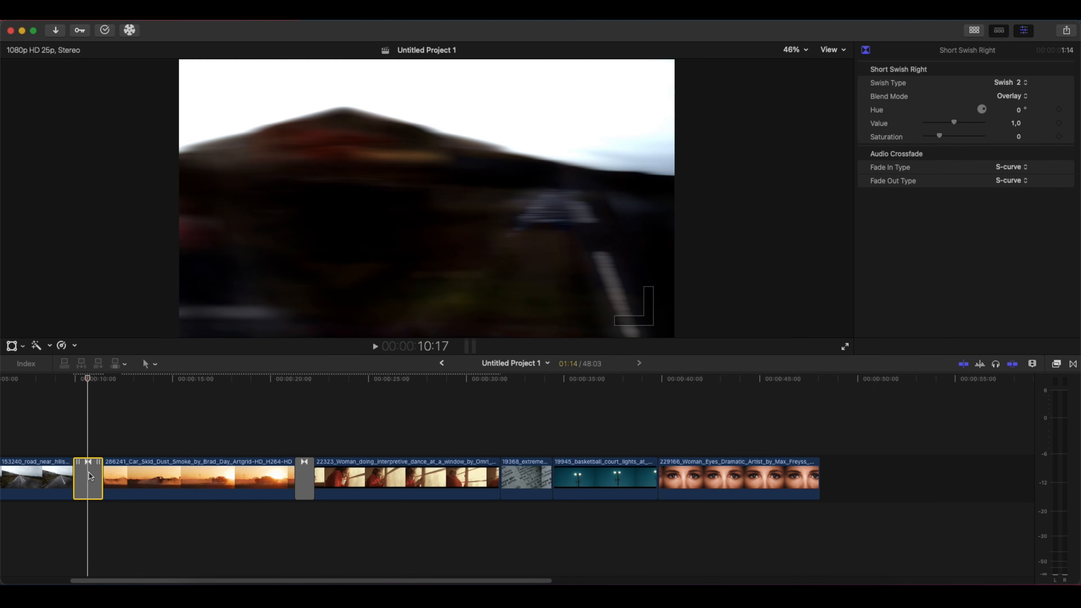
pyautogui.click(1005, 97)
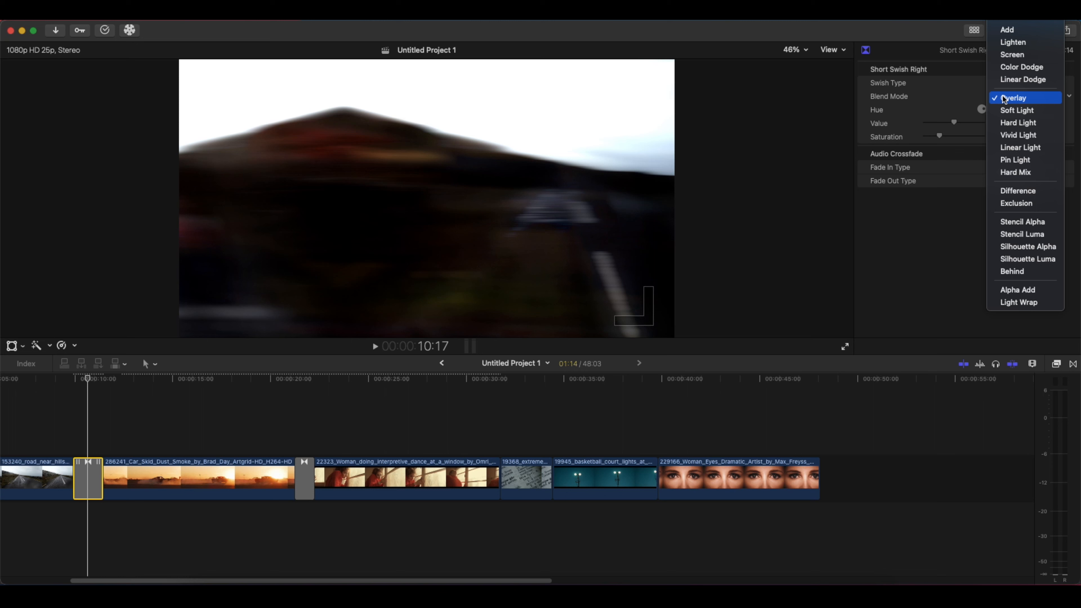
pyautogui.click(1012, 54)
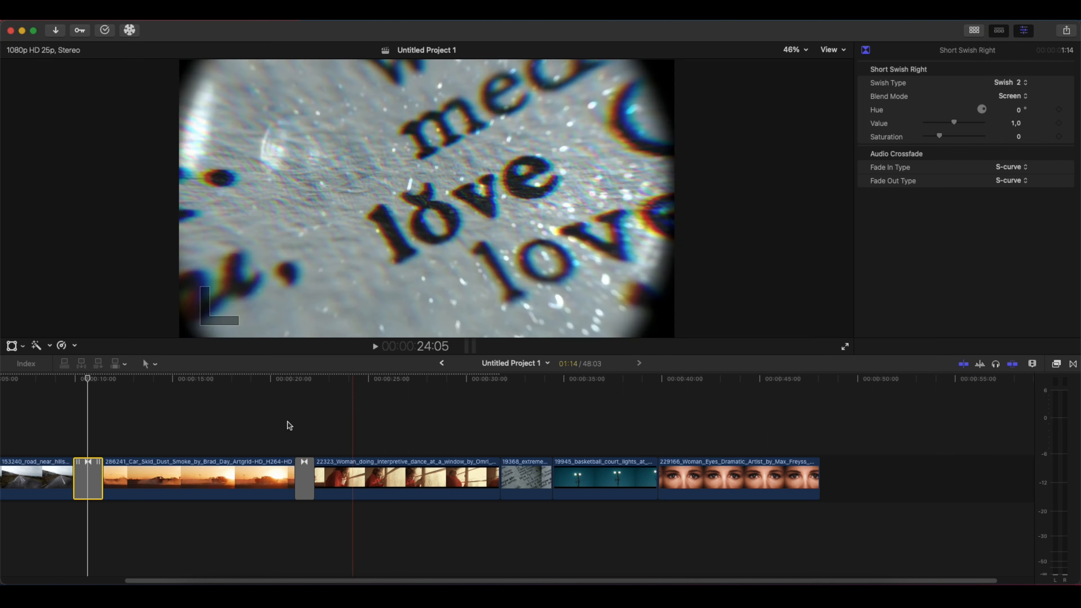
pyautogui.click(59, 436)
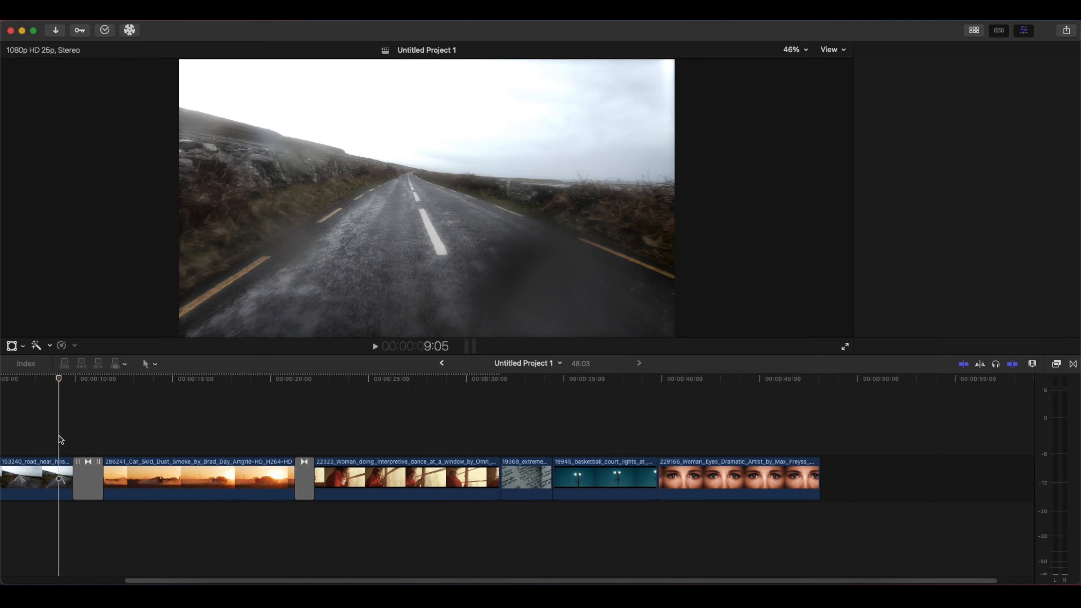
pyautogui.press('space')
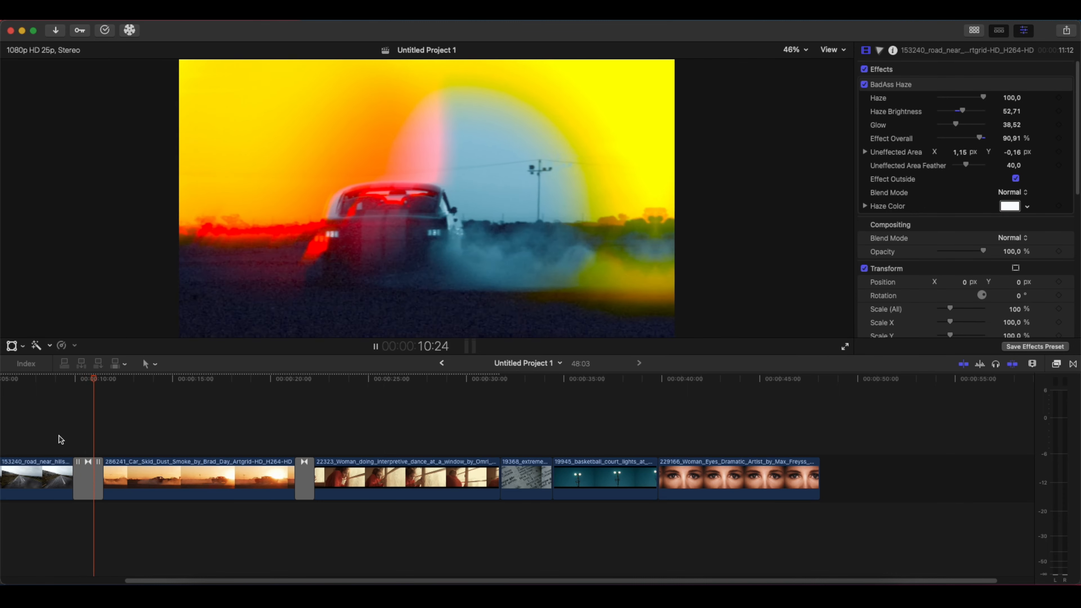
pyautogui.press('space')
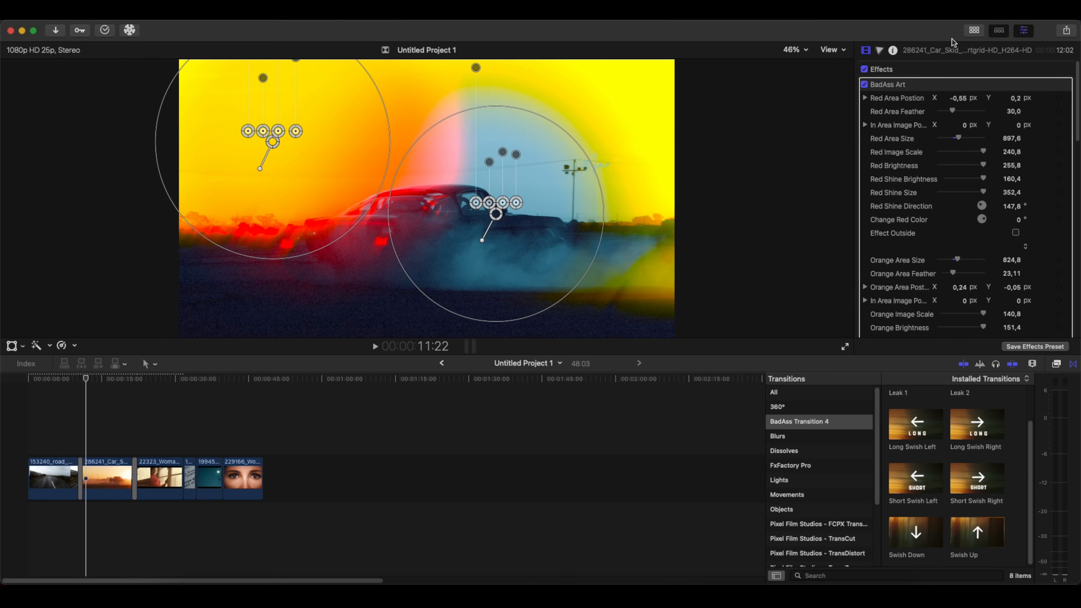
# Add the BadAss Crop title from BadAss Titles above the floodlight clip.
pyautogui.click(975, 30)
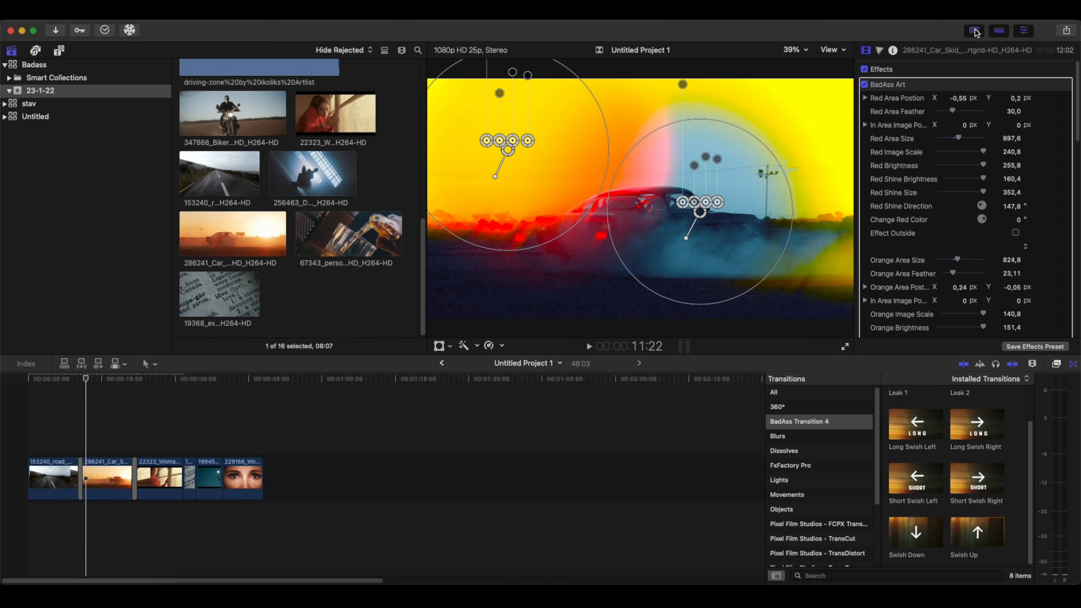
pyautogui.click(59, 51)
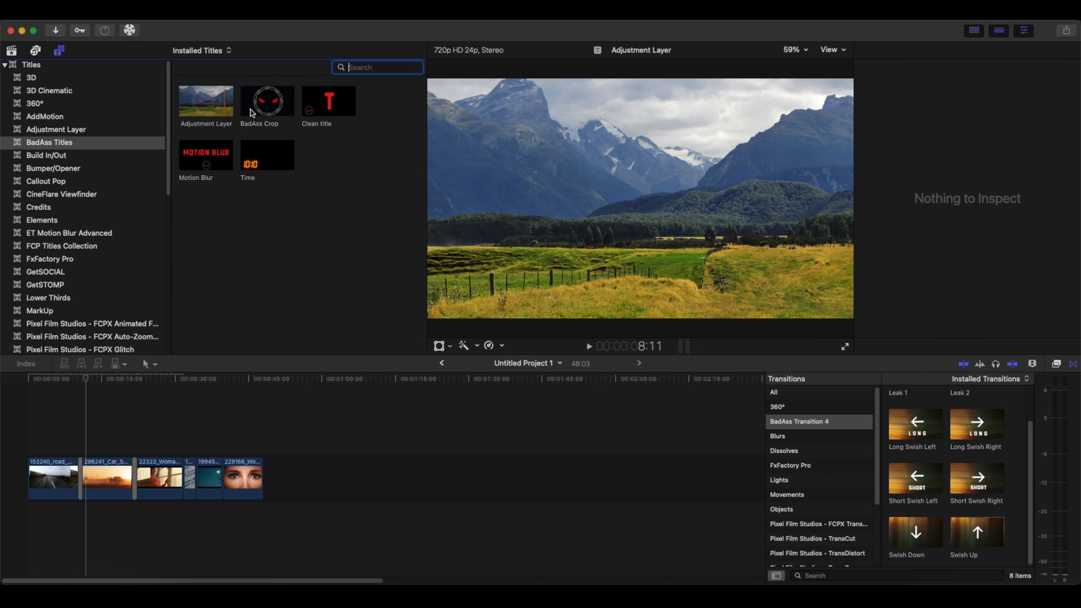
pyautogui.click(267, 105)
pyautogui.moveTo(266, 106); pyautogui.dragTo(221, 447)
# Add a keyframe with Crop at 0 to the BadAss Crop title at the start of the floodlight clip.
pyautogui.click(205, 447)
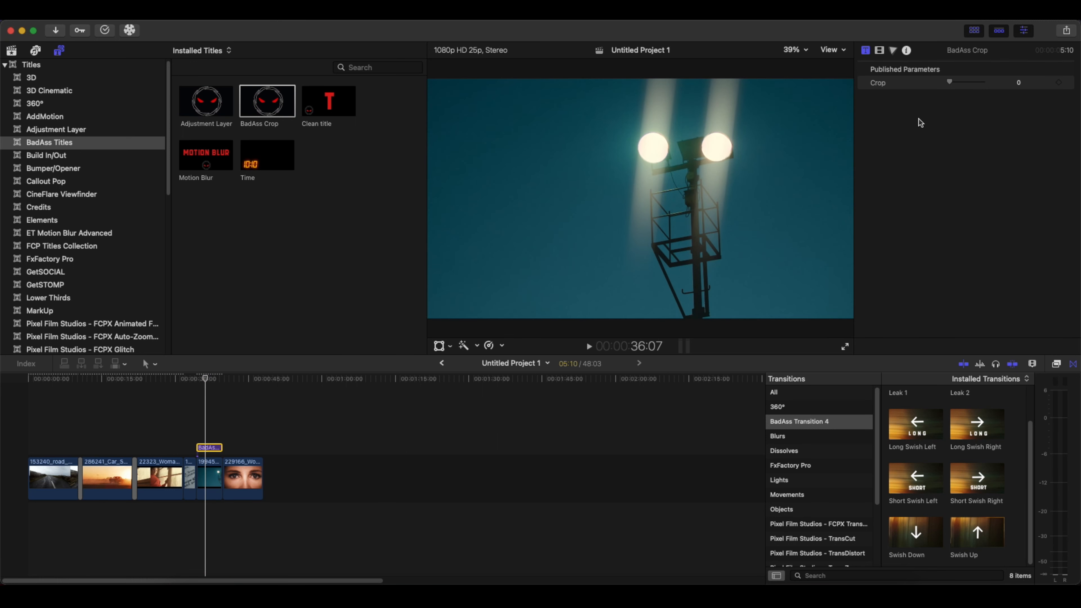
pyautogui.moveTo(952, 83)
pyautogui.mouseDown()
pyautogui.moveTo(966, 86)
pyautogui.moveTo(947, 84)
pyautogui.mouseUp()
pyautogui.click(199, 447)
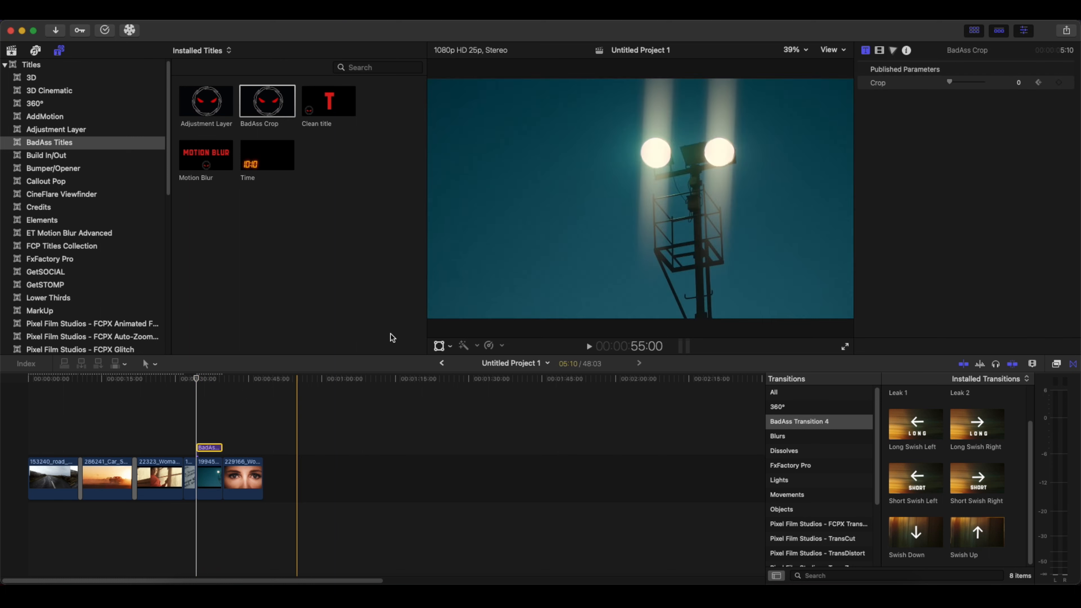
pyautogui.click(1069, 83)
pyautogui.click(1059, 87)
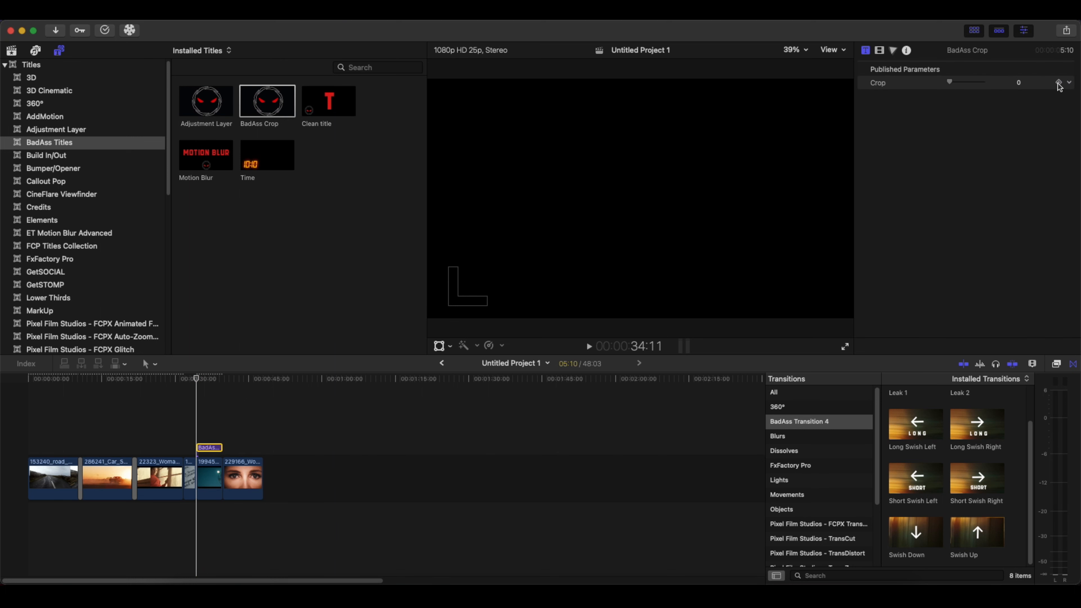
# Set the title's Crop to 27,38 shortly after the floodlight clip's start and play back the crop animation.
pyautogui.press('space')
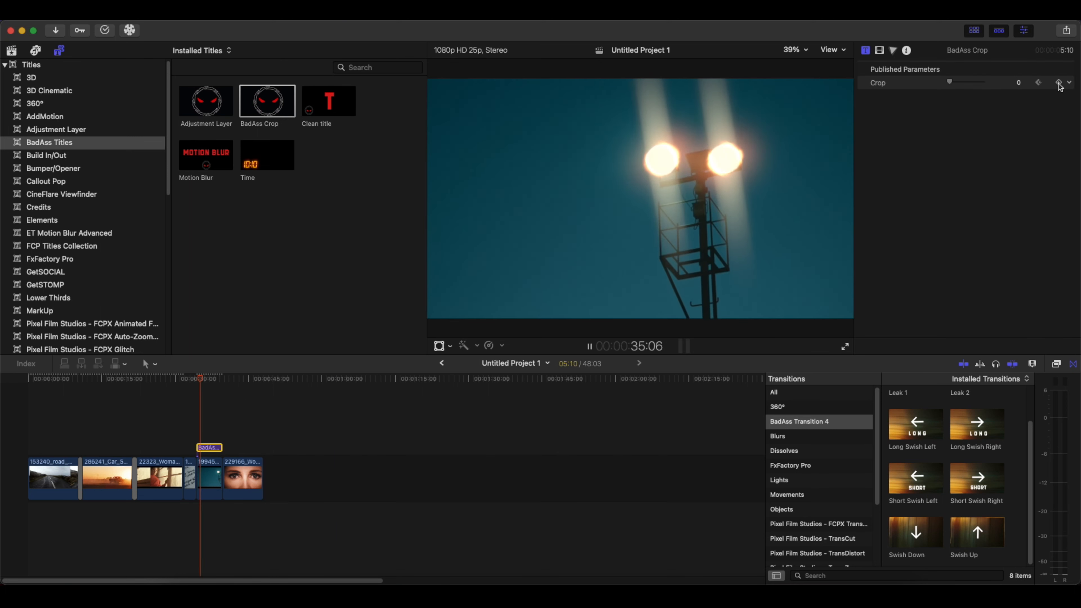
pyautogui.press('space')
pyautogui.moveTo(950, 82); pyautogui.dragTo(959, 82)
pyautogui.click(196, 421)
pyautogui.press('space')
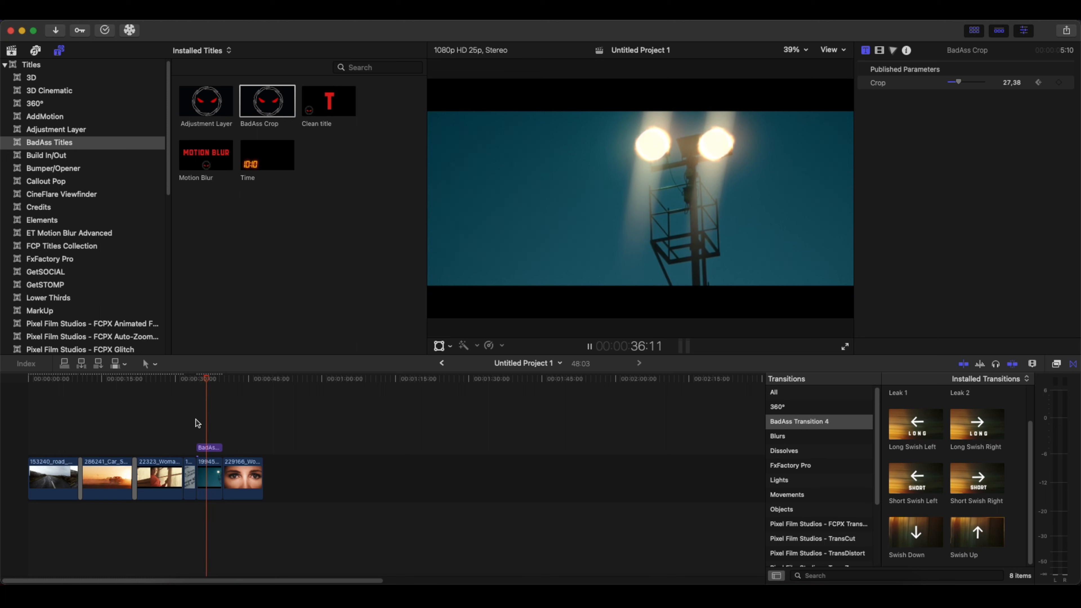
pyautogui.press('space')
# Delete the BadAss Crop title above the floodlight clip and hide the media browser.
pyautogui.click(210, 447)
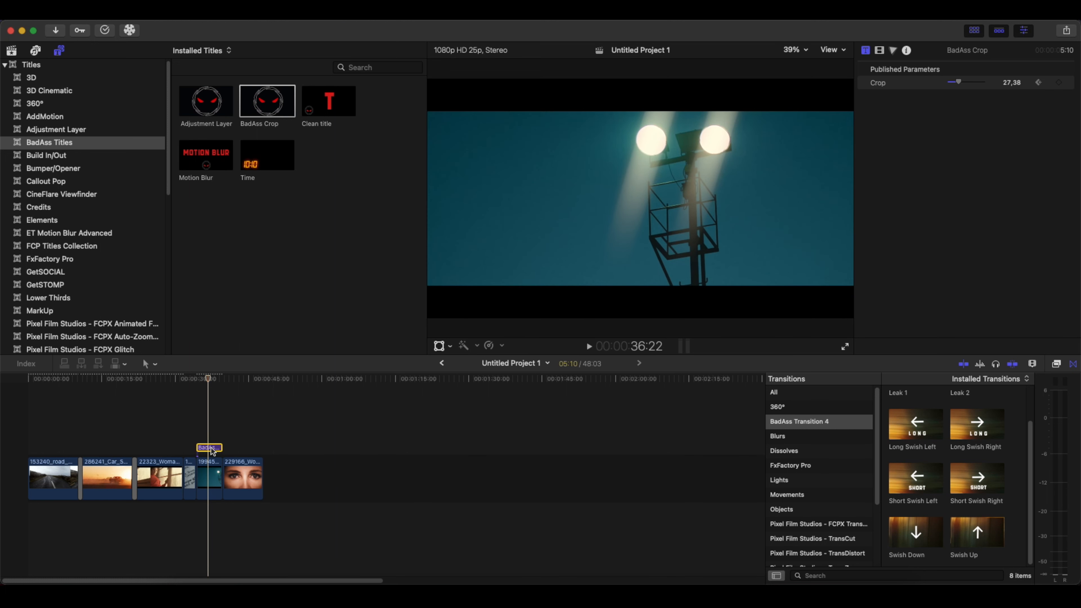
pyautogui.press('Delete')
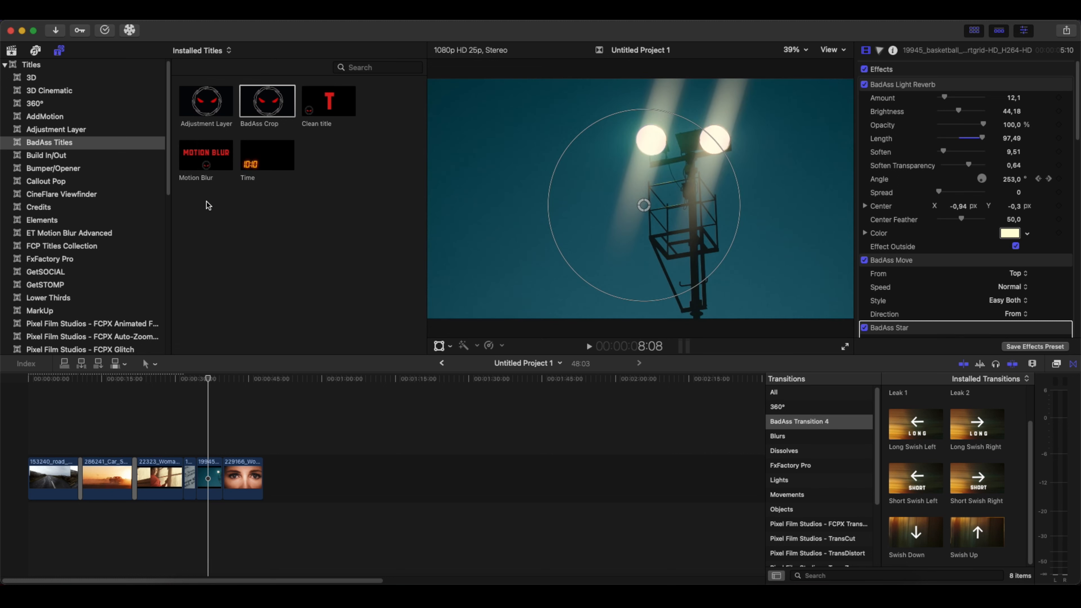
pyautogui.press('ctrl+super+1')
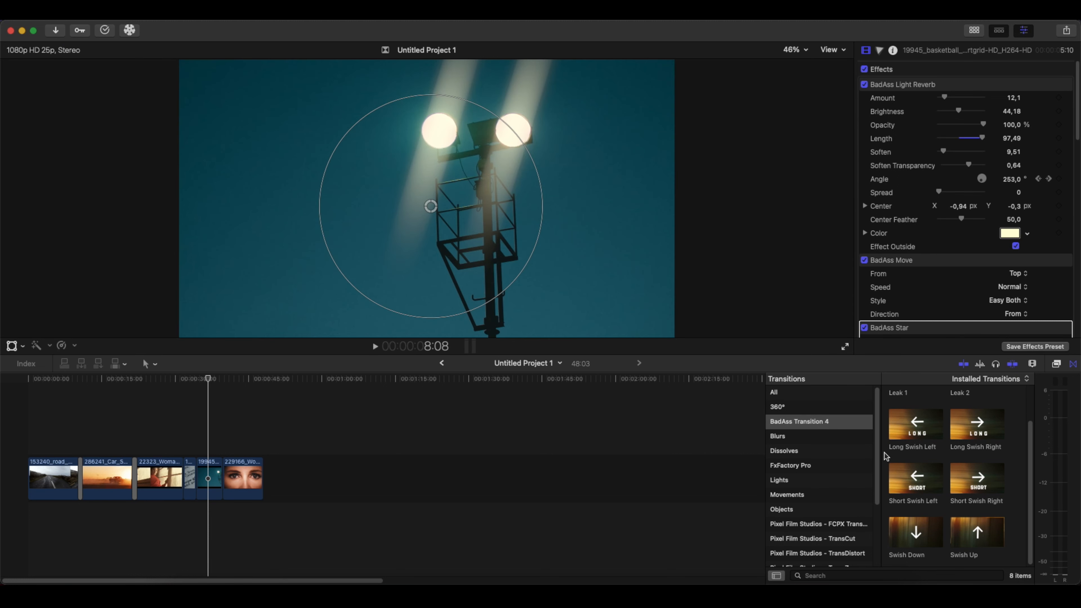